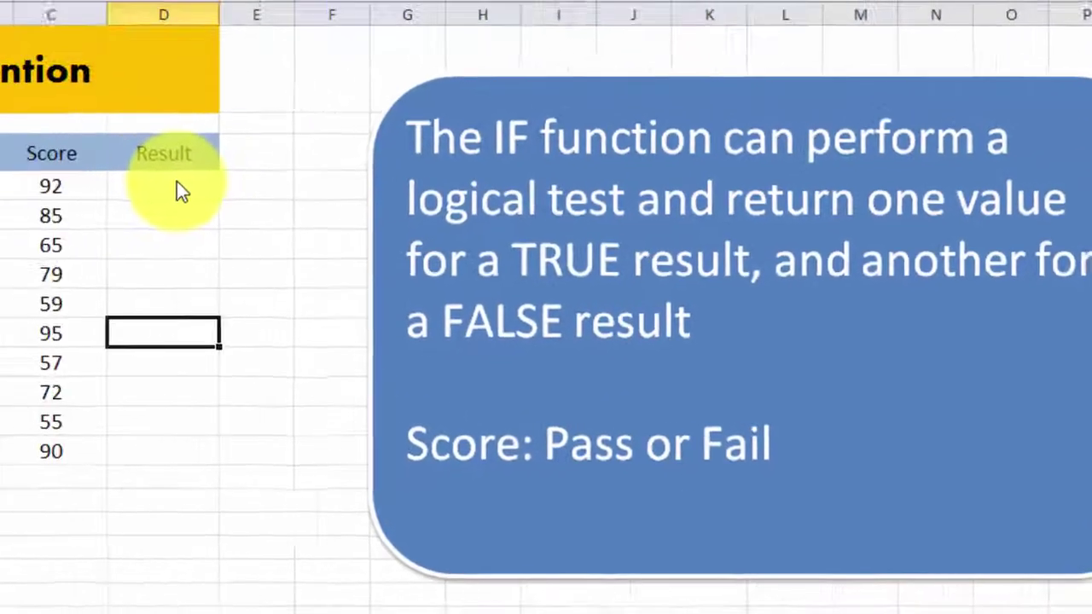
Start D4's formula as =IF(C4>=60, testing the first student's score, fixing a mistyped <=Fail
click(403, 205)
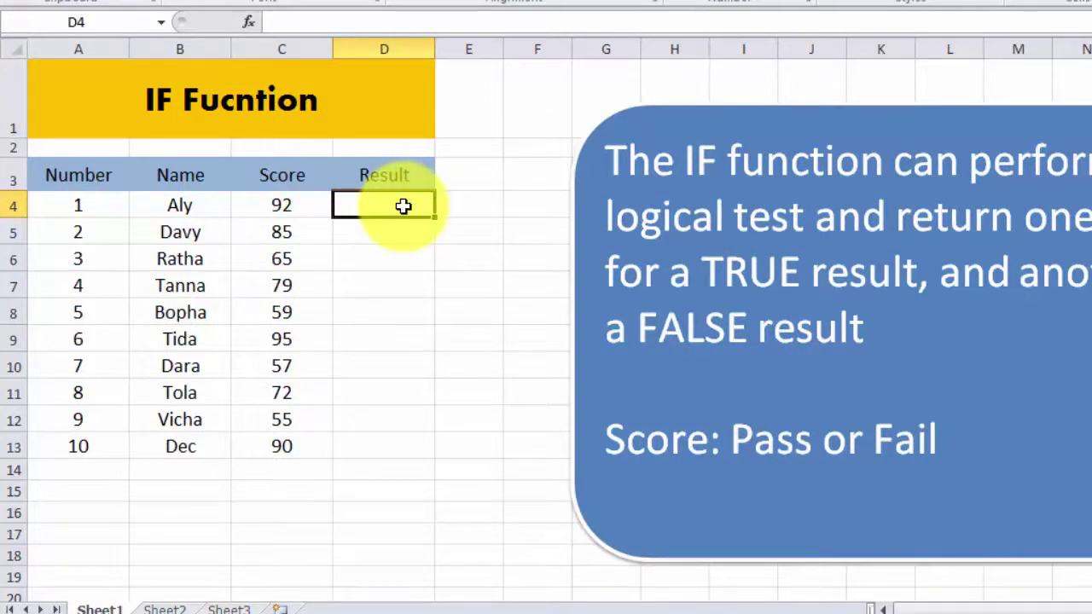
text(=)
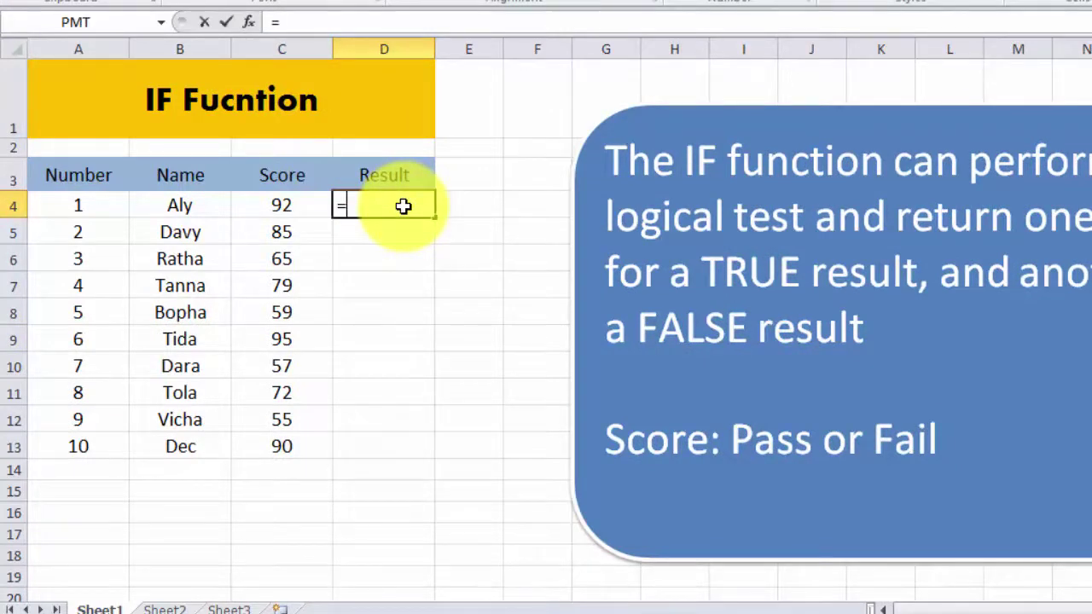
text(if()
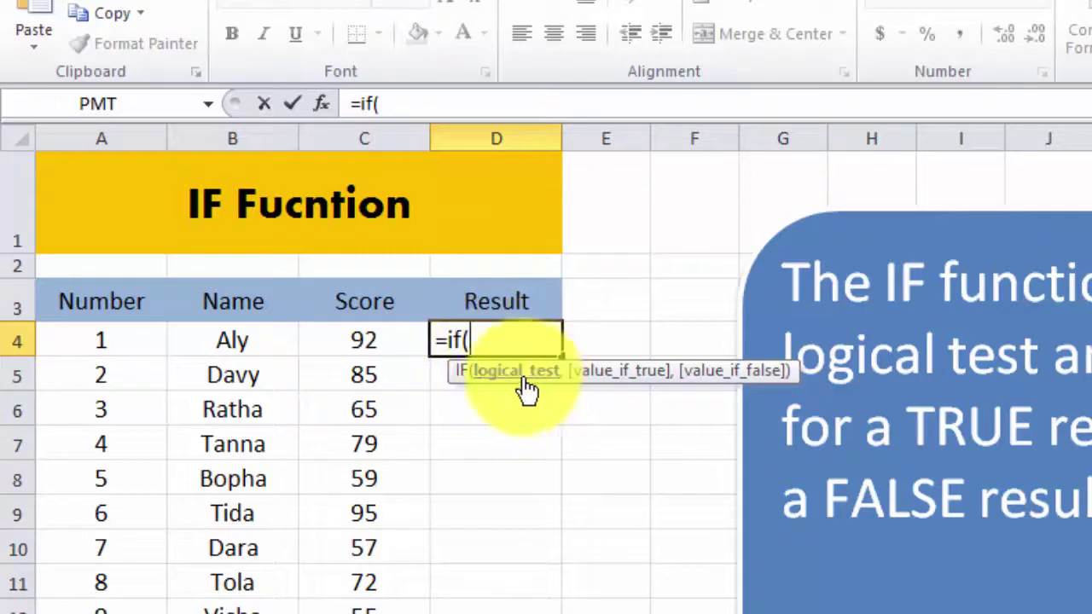
click(383, 340)
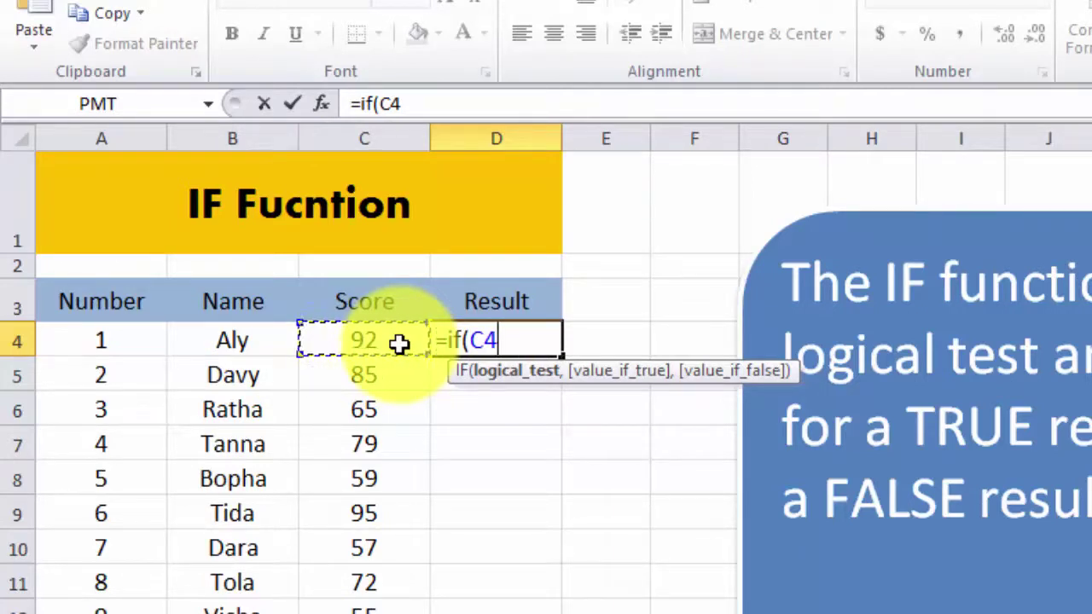
text(<)
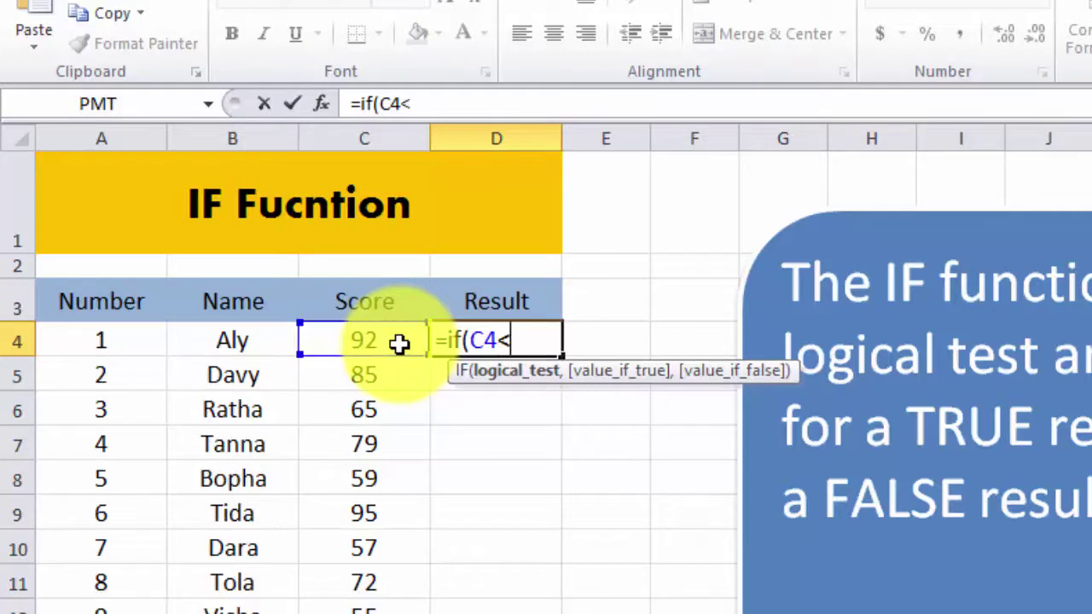
text(=)
text(F)
text(ail)
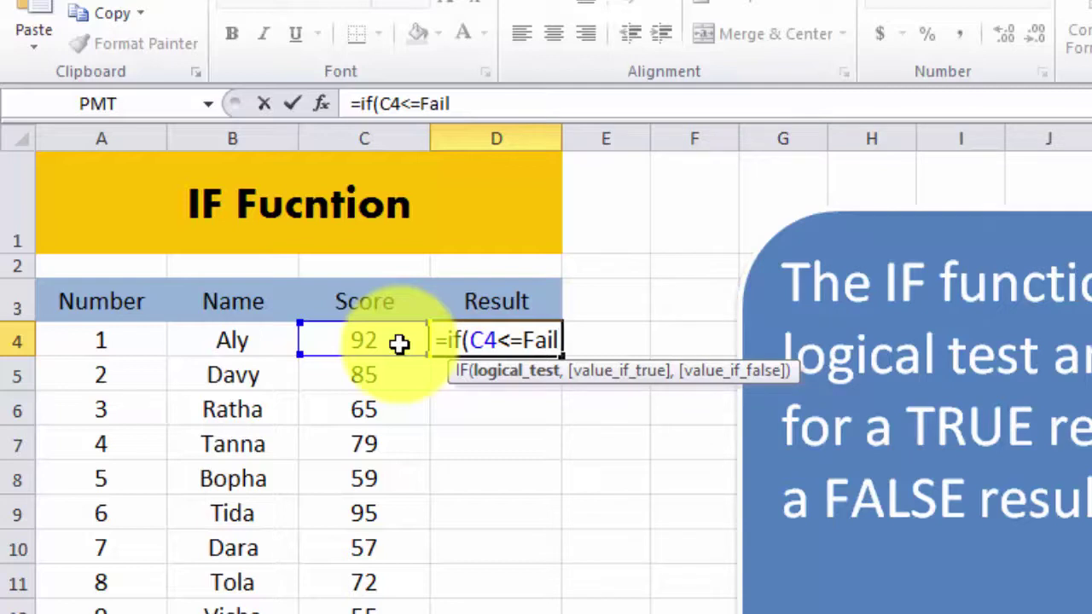
key(BackSpace)
key(BackSpace)
key(BackSpace)
key(BackSpace)
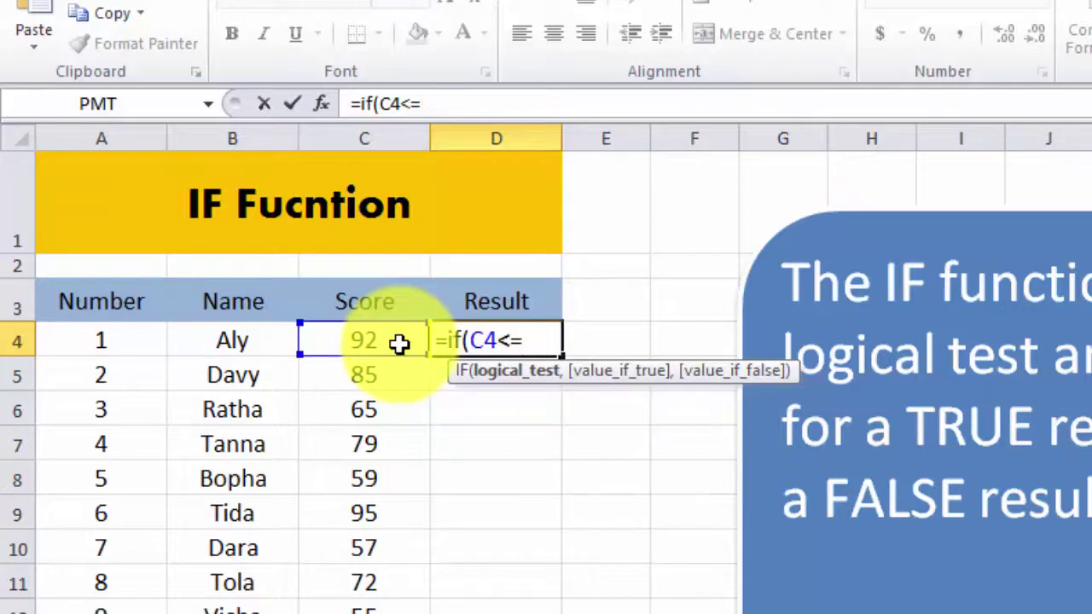
key(BackSpace)
key(BackSpace)
key(BackSpace)
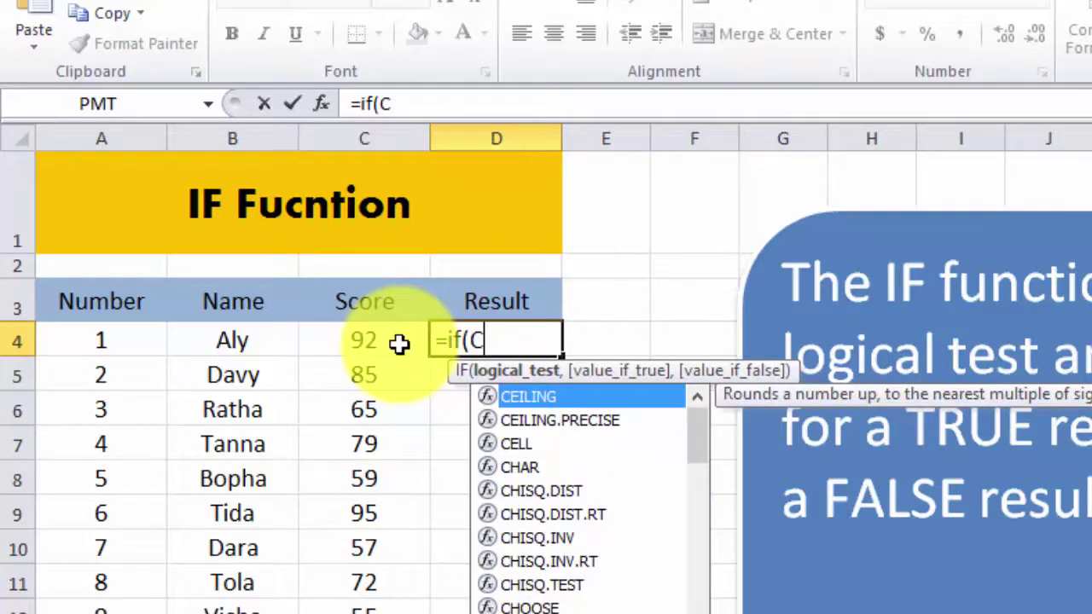
text(4)
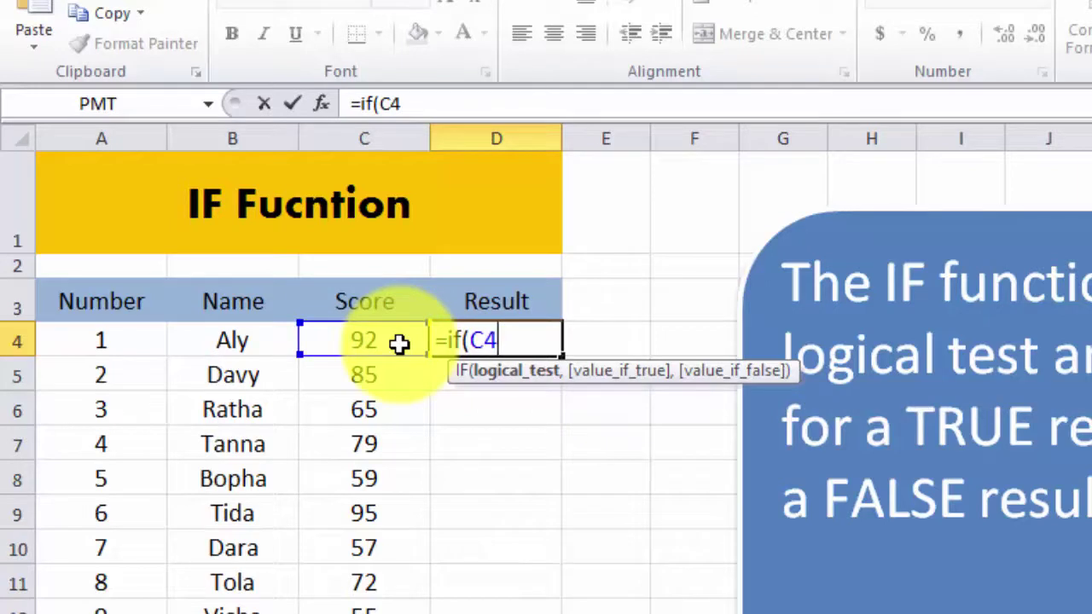
text(>=)
text(60)
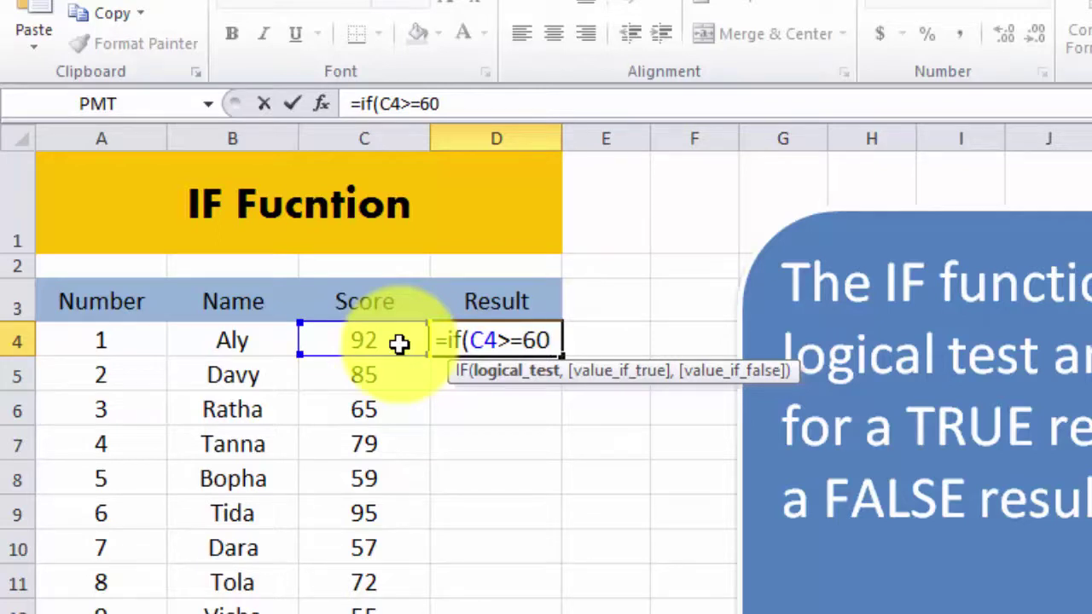
text(,)
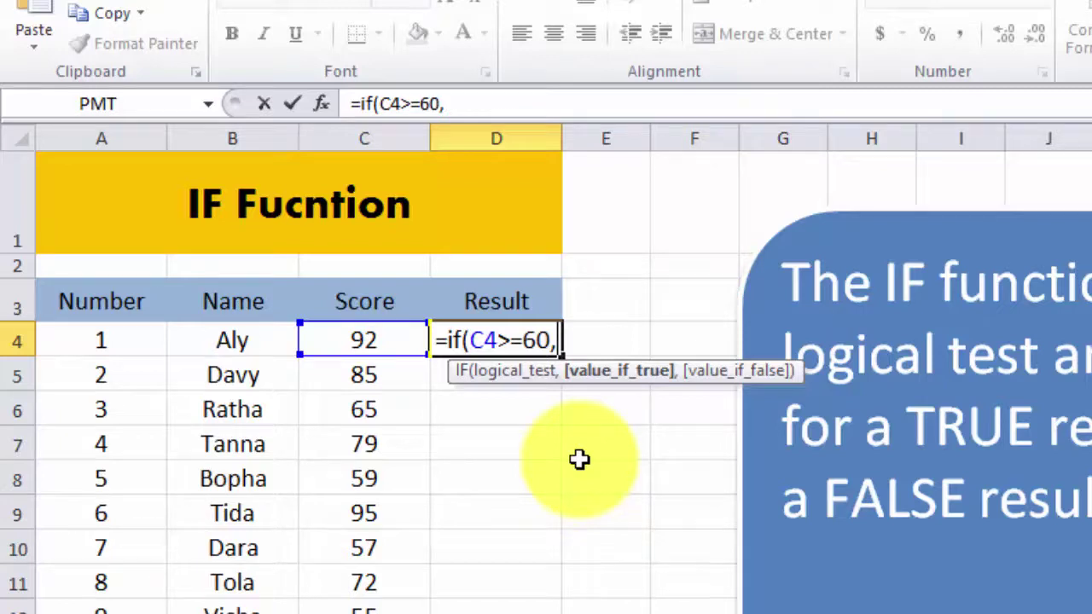
Finish D4 as =IF(C4>=60,"Pass","Fail") so it shows Pass for the score of 92
text(Pa)
key(Escape)
key(BackSpace)
key(BackSpace)
text(Pass")
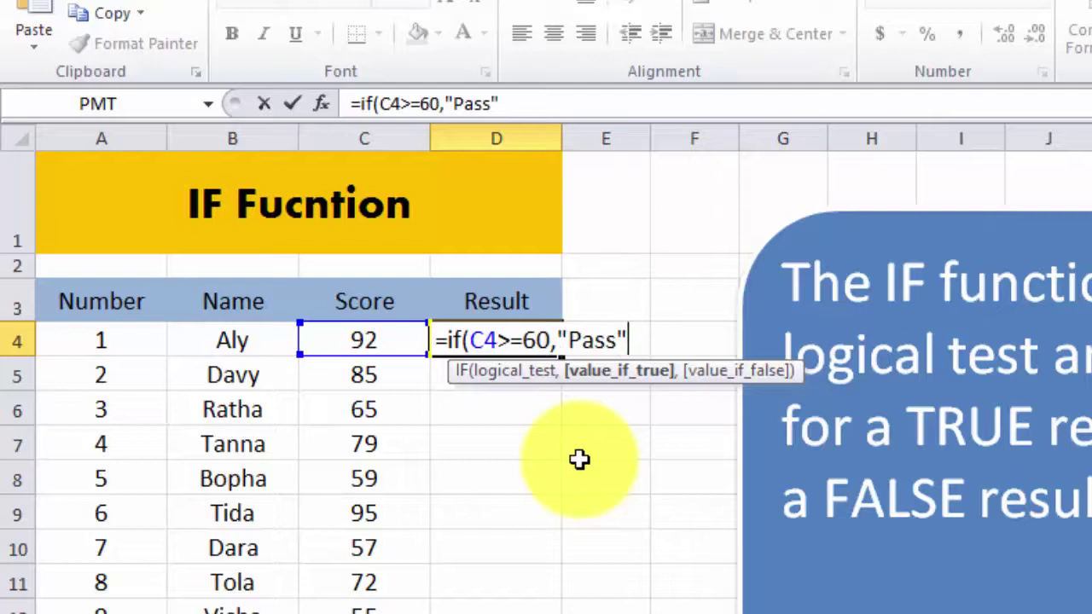
text(,)
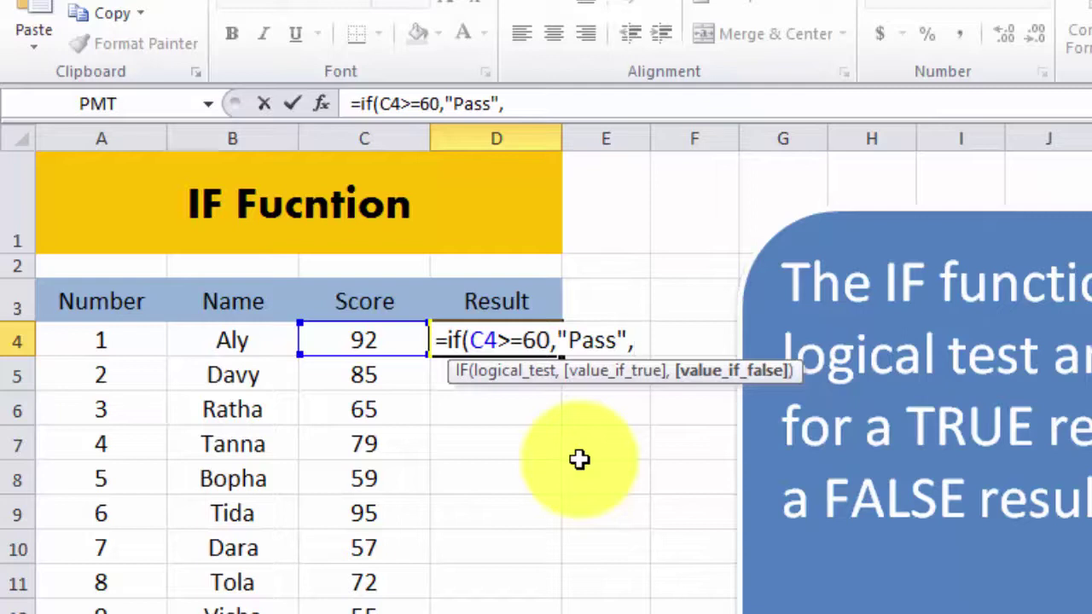
text(F)
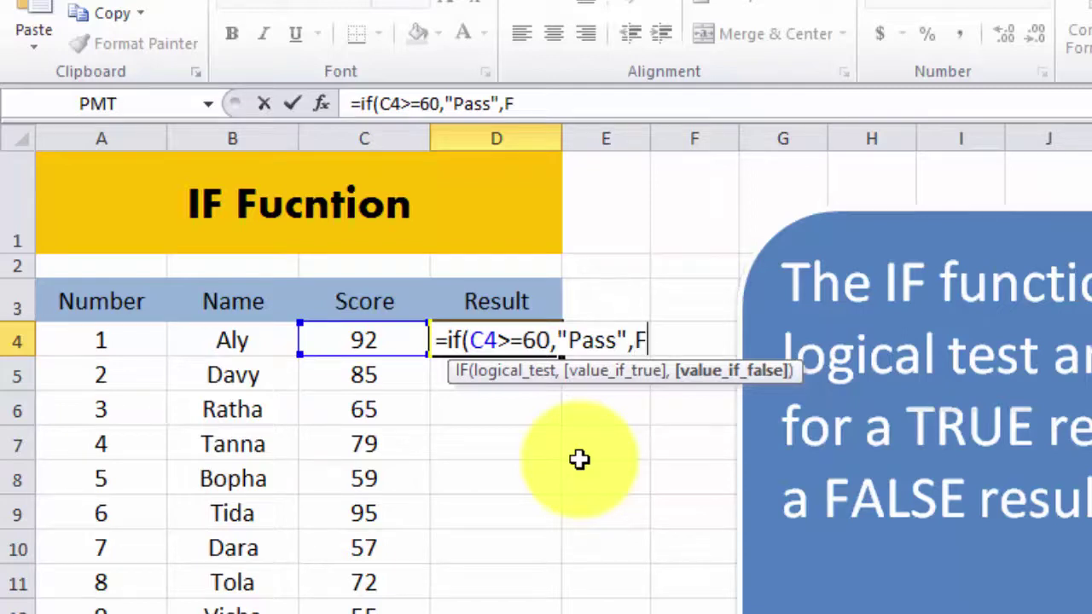
text(ail)
key(BackSpace)
key(BackSpace)
key(BackSpace)
key(BackSpace)
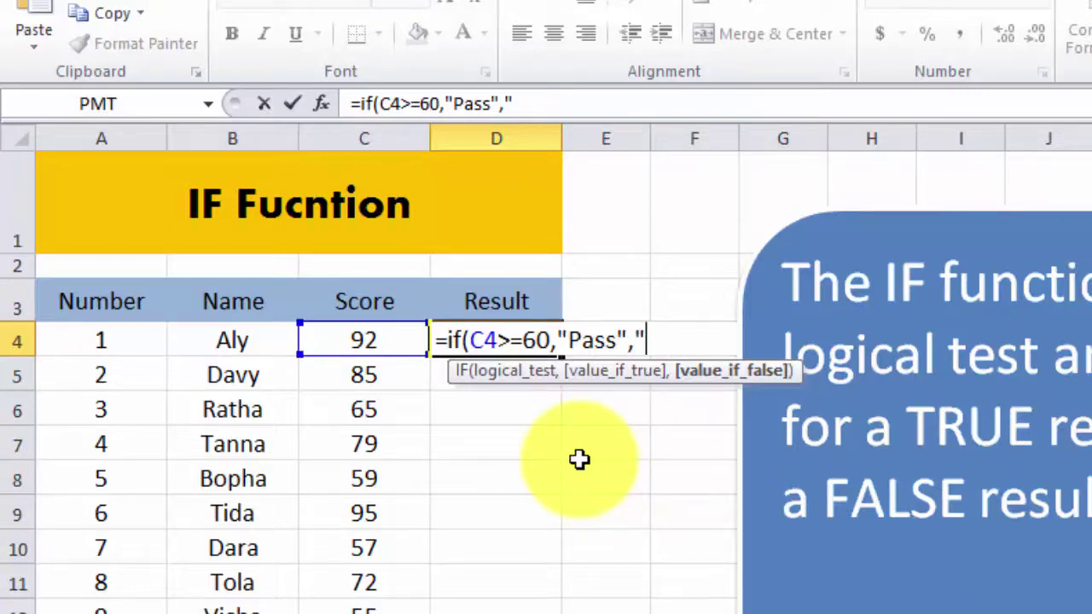
key(BackSpace)
key(BackSpace)
text(ai)
text(l)
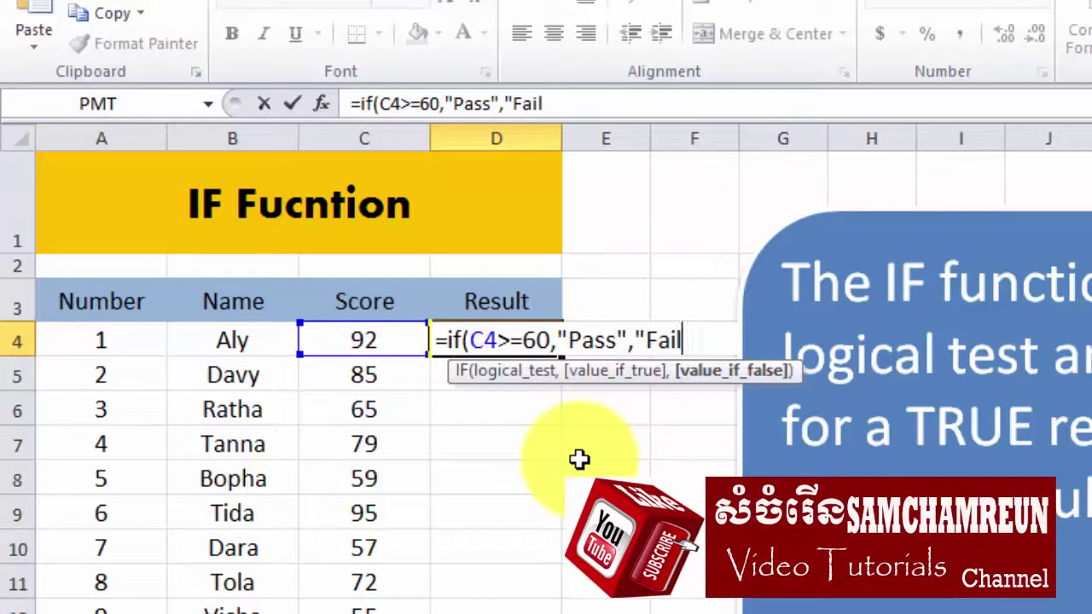
text("))
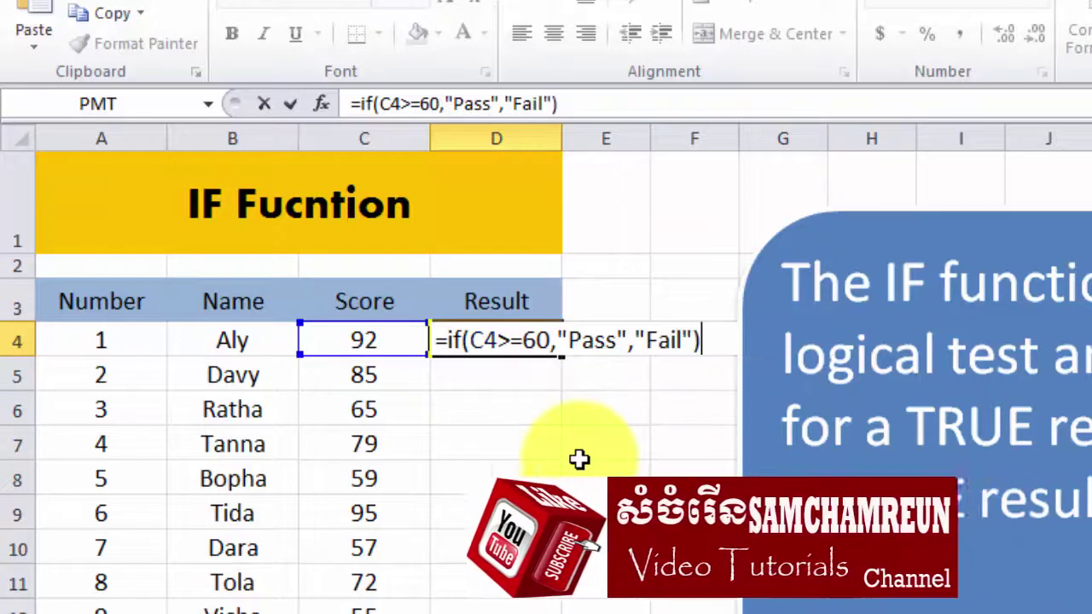
key(Return)
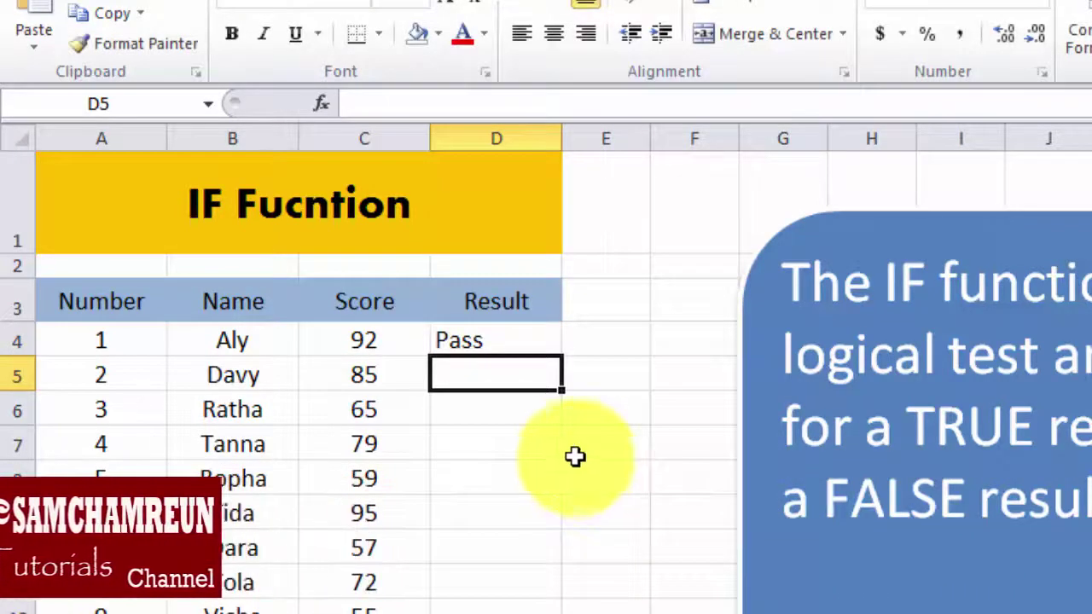
Fill D4's IF formula down to D13 and check the copied results
click(506, 343)
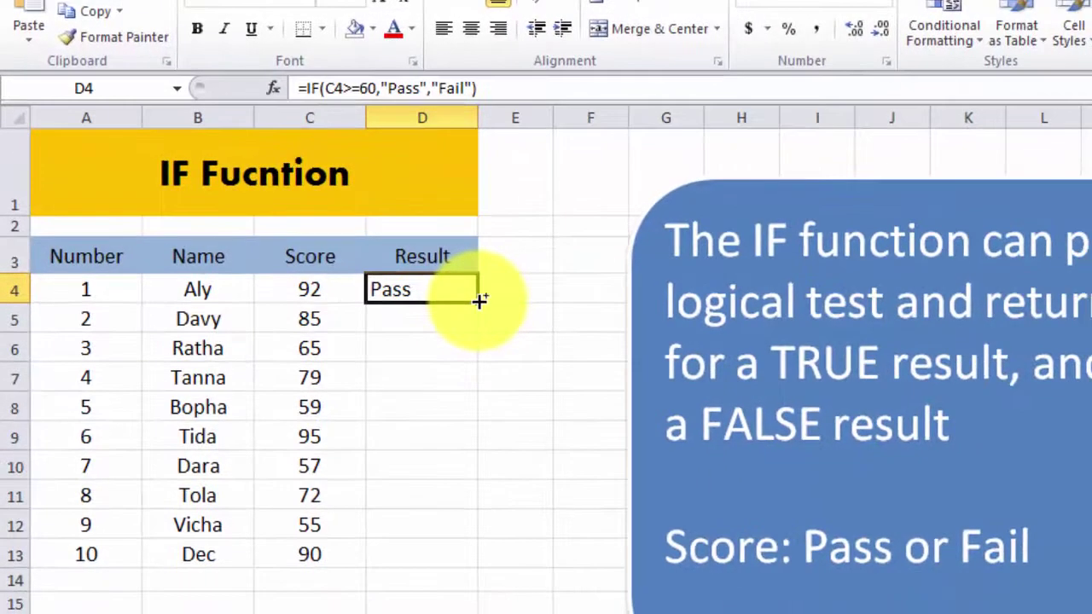
mouse_move(487, 306)
mouse_down()
mouse_move(486, 565)
mouse_move(479, 556)
mouse_up()
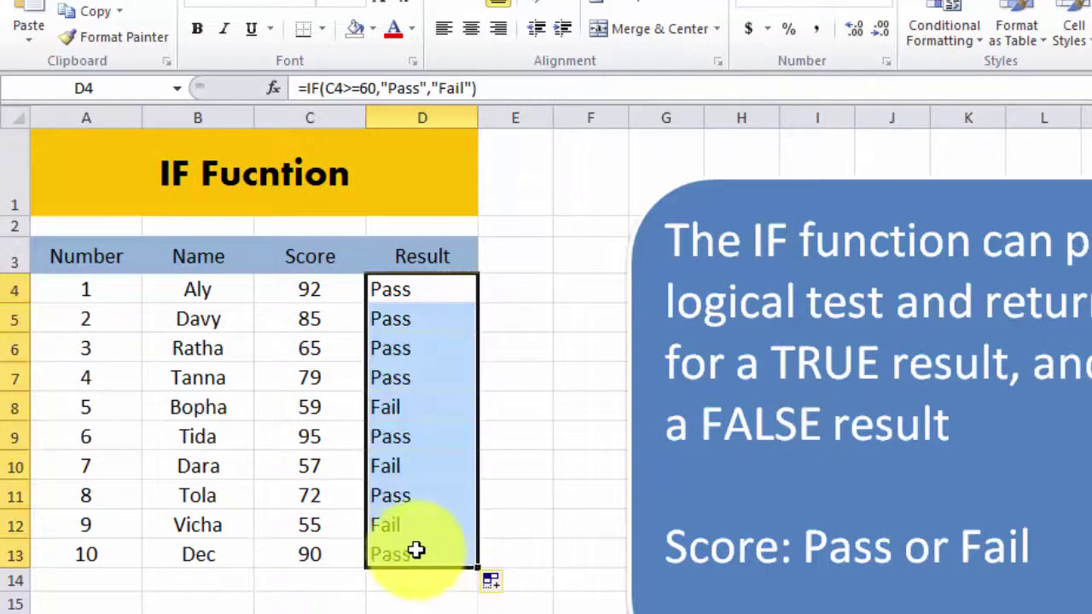
click(409, 291)
click(429, 349)
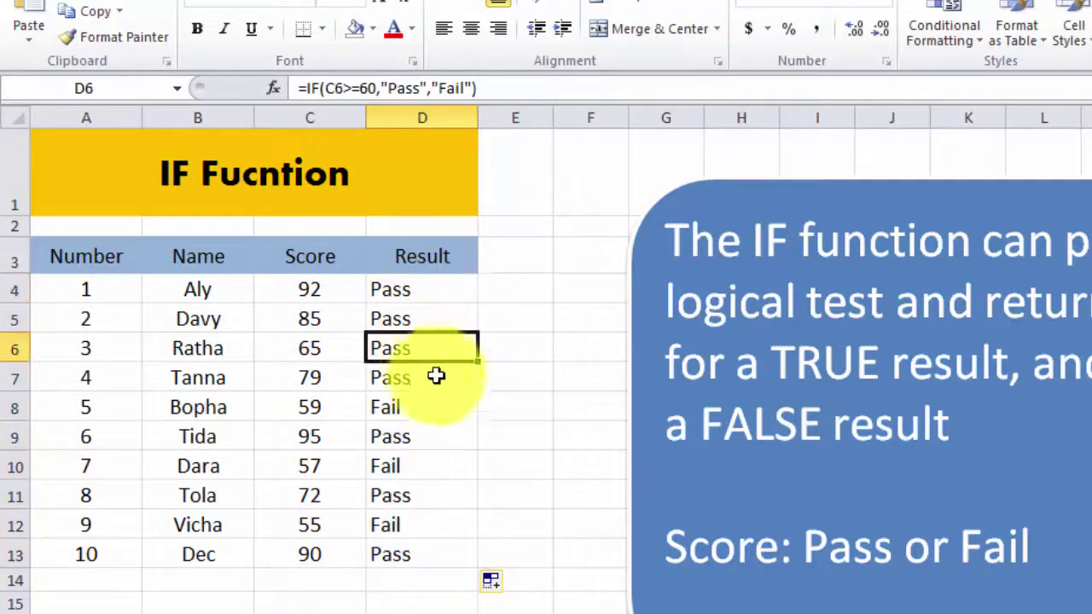
click(434, 377)
click(431, 413)
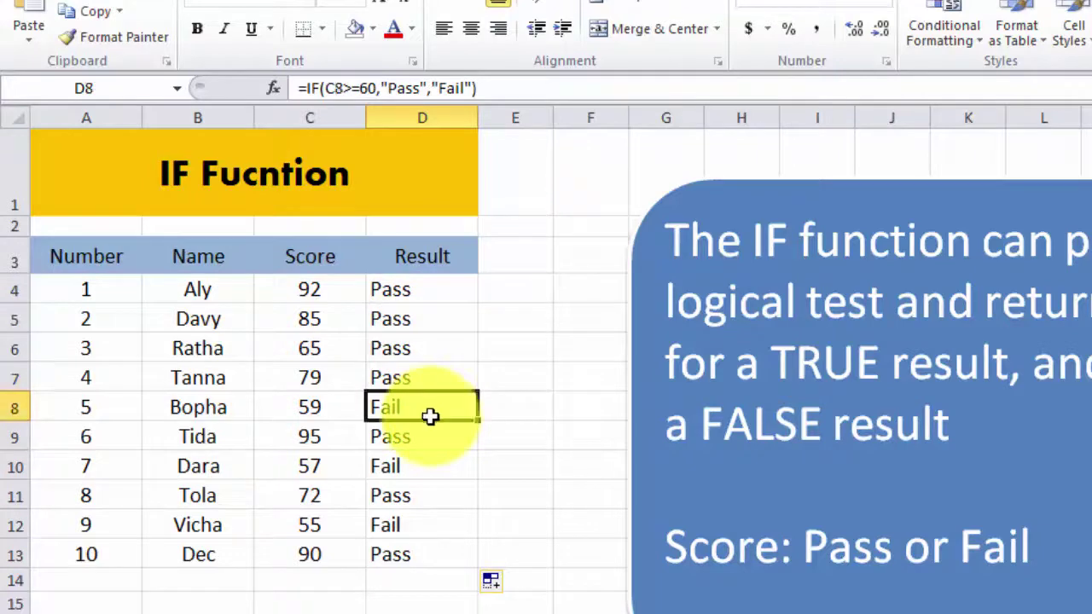
click(422, 466)
click(433, 500)
click(433, 524)
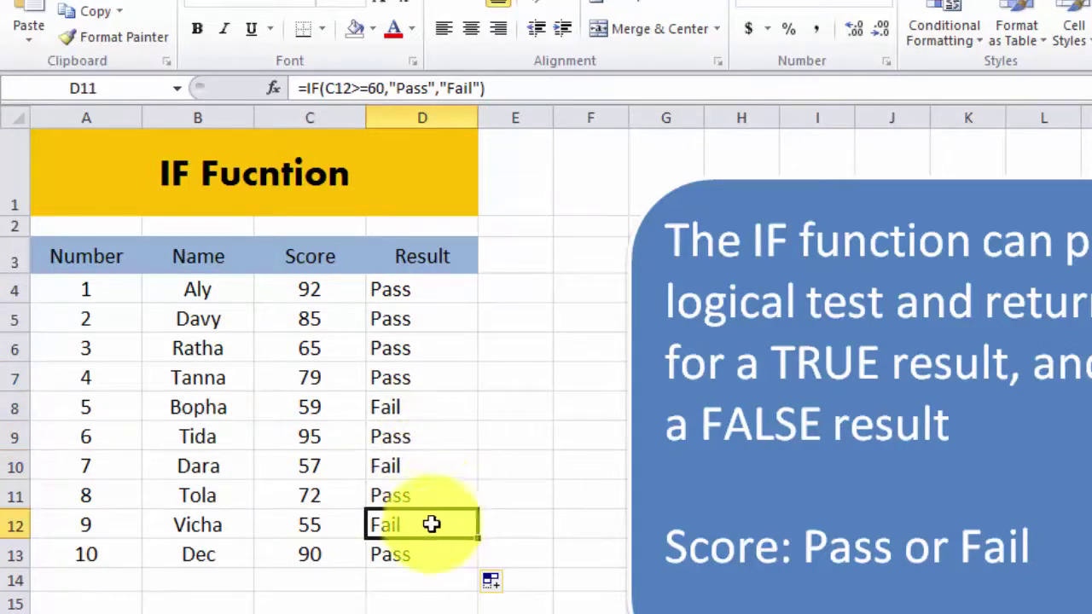
click(439, 563)
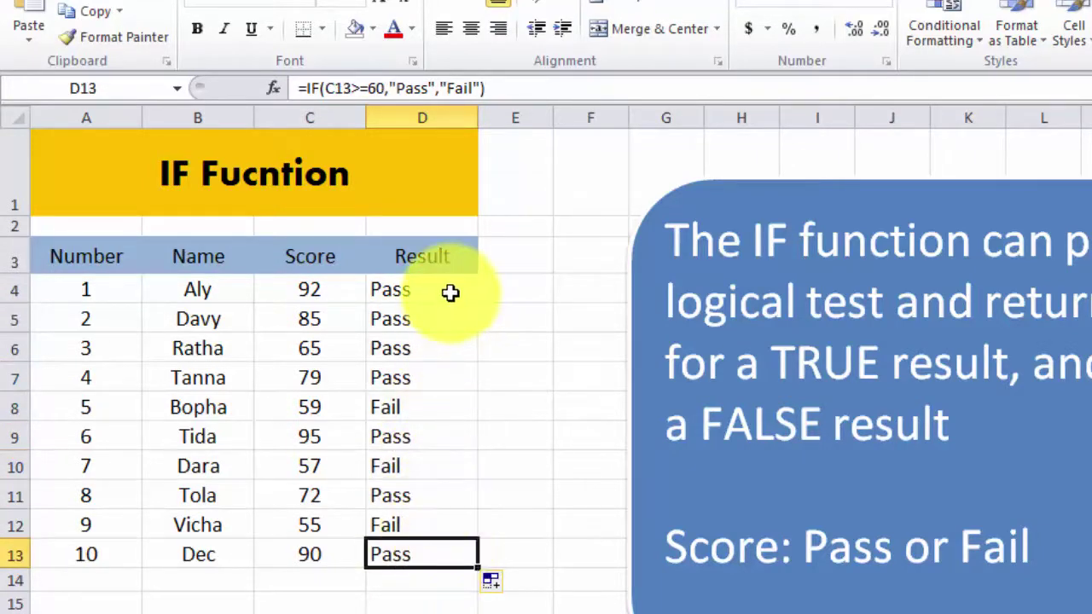
Try center, then right alignment on the Result cells D4:D13
drag(448, 293, 451, 558)
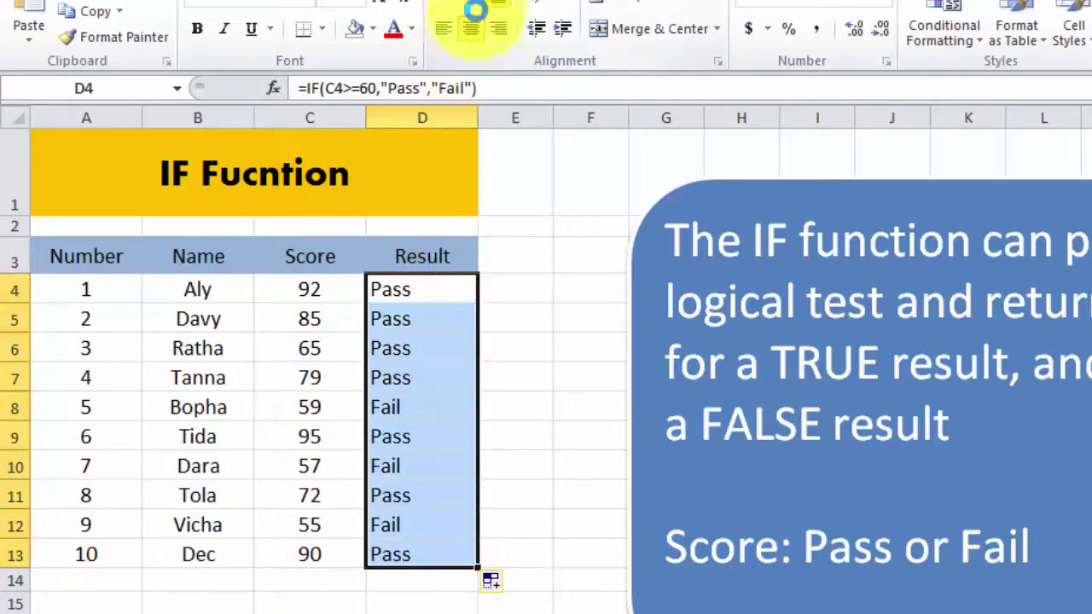
click(471, 27)
click(483, 396)
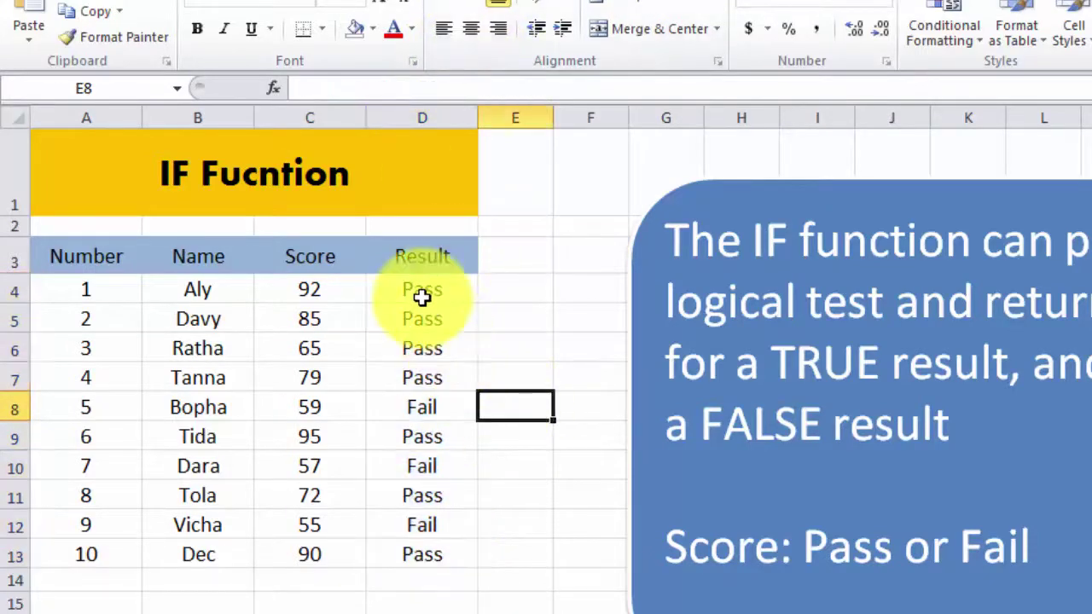
drag(419, 294, 435, 546)
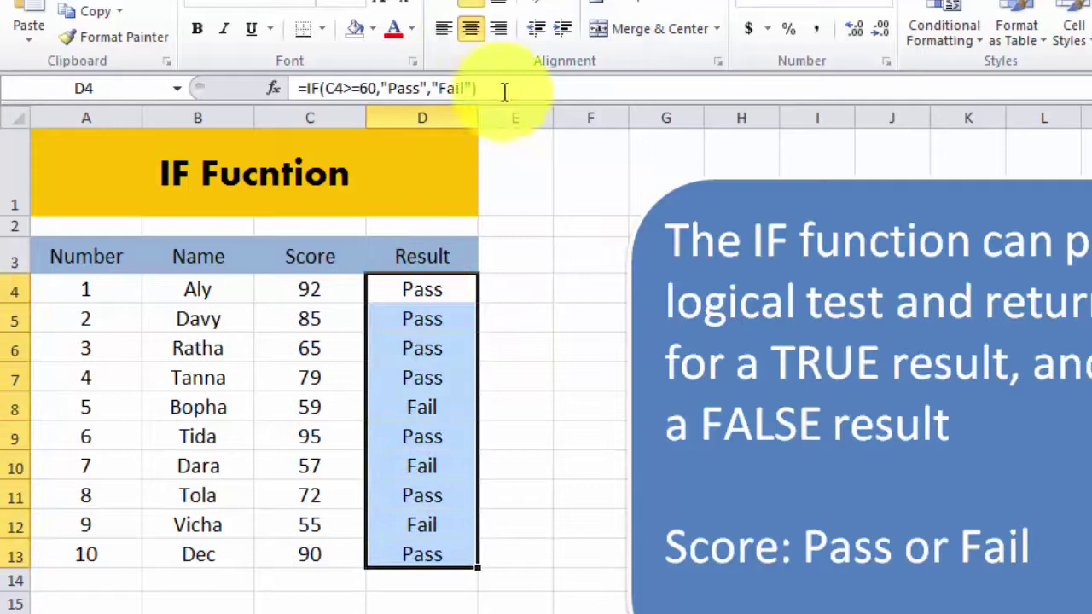
click(499, 29)
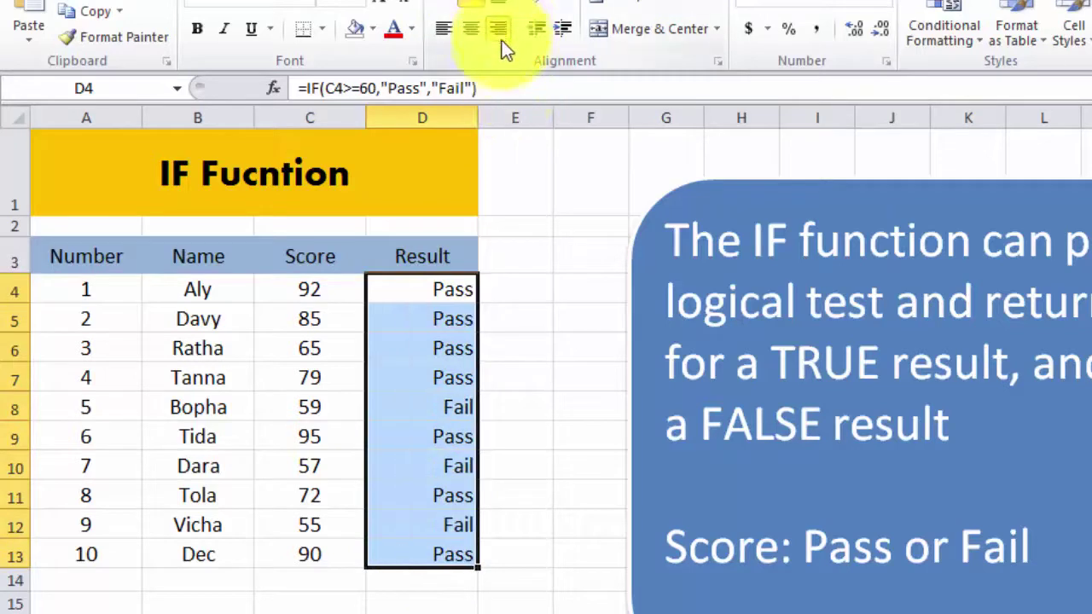
click(483, 550)
Clear the results from D5:D13, keeping only D4's formula
drag(424, 302, 427, 555)
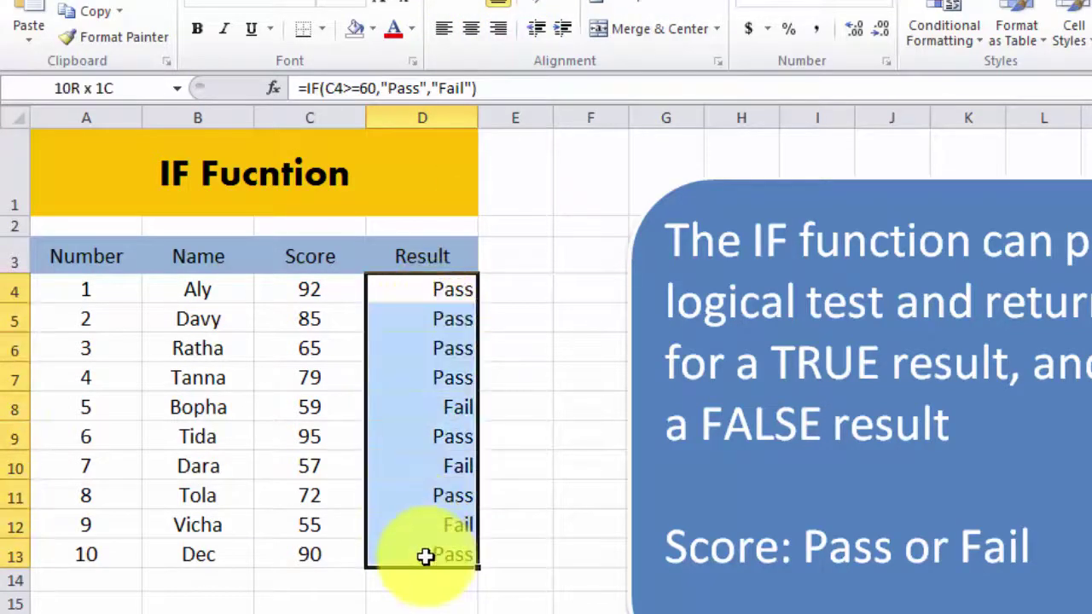
click(427, 289)
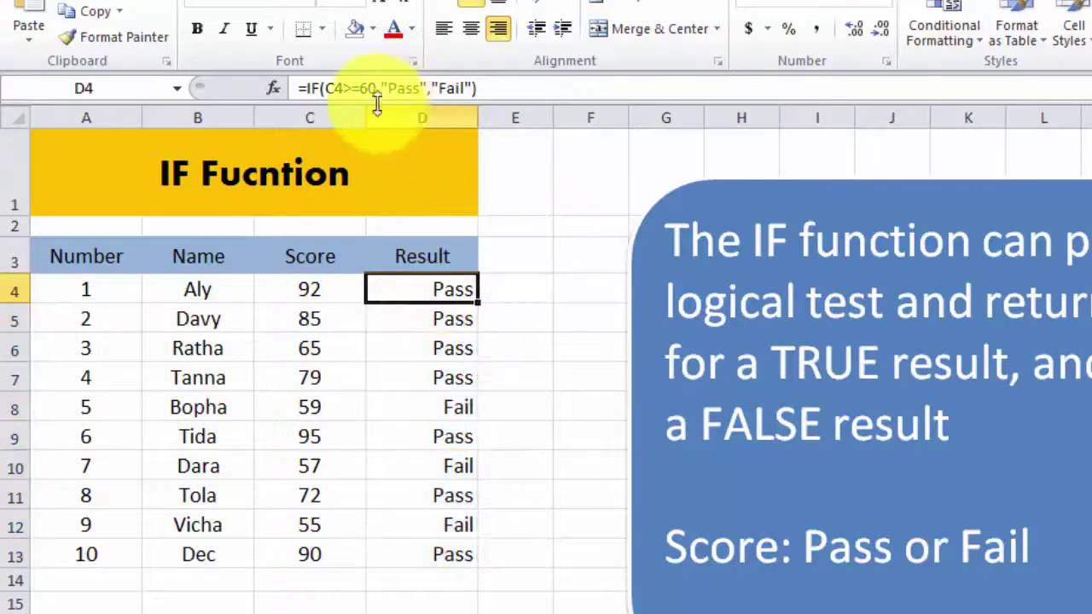
drag(433, 316, 449, 554)
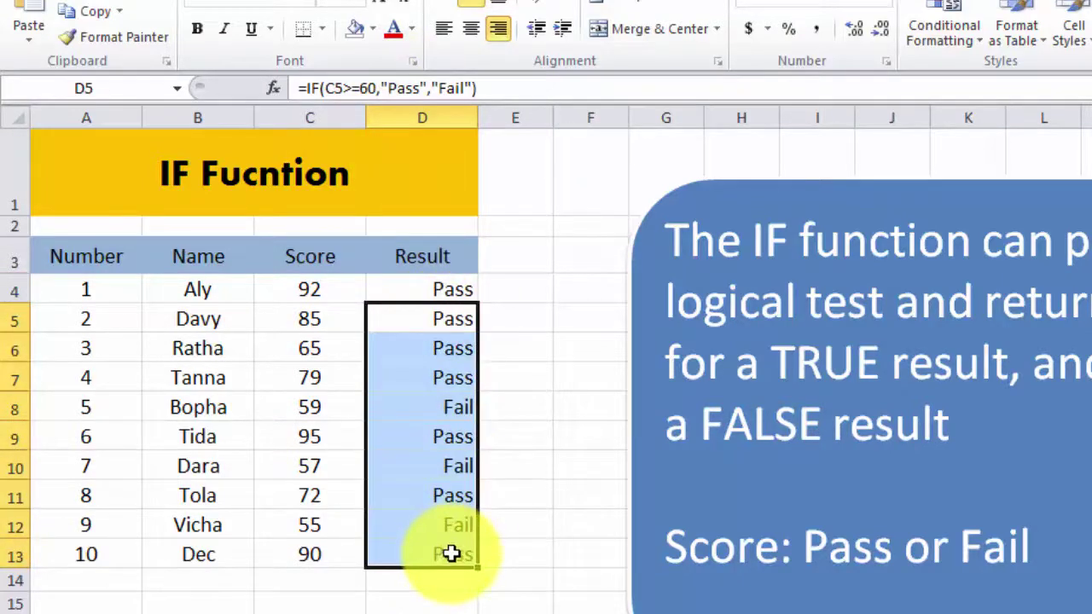
key(Delete)
Rewrite D4's formula as =IF(C4<=60,"Fail","Pass")
click(424, 288)
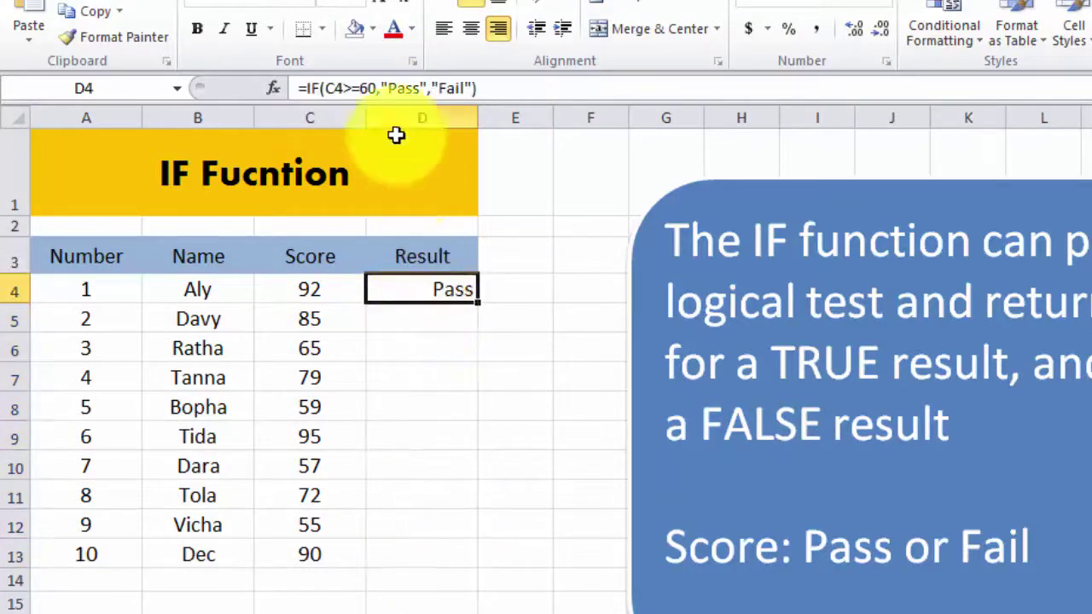
click(353, 88)
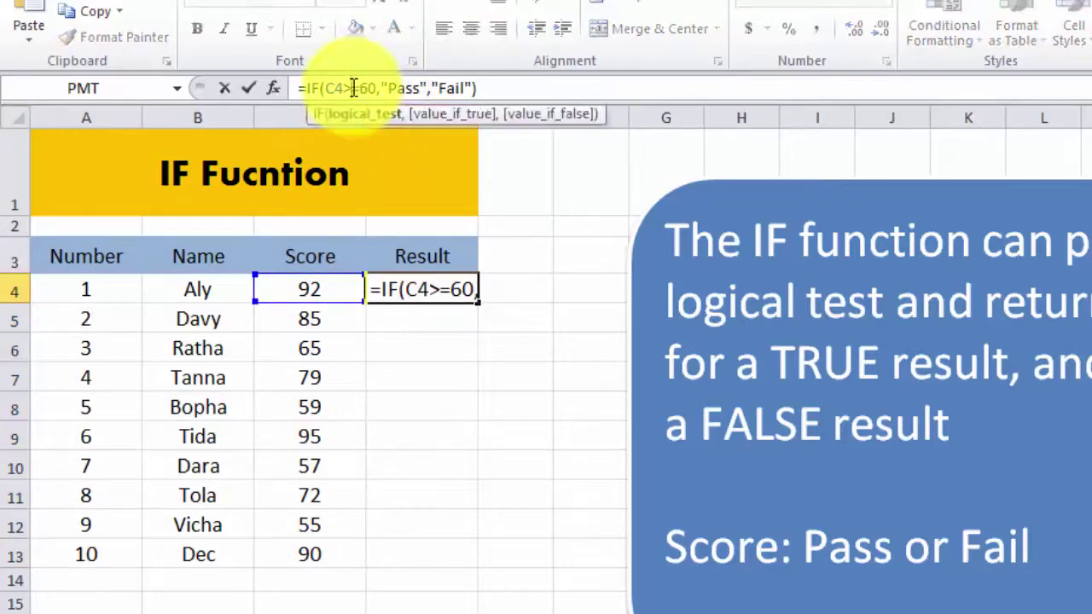
key(BackSpace)
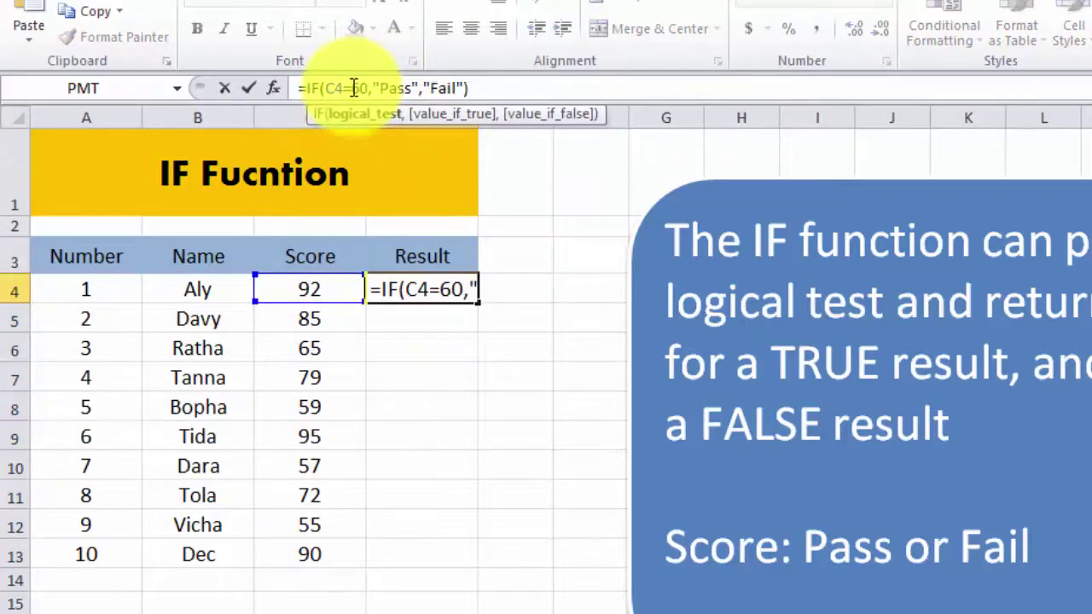
text(<)
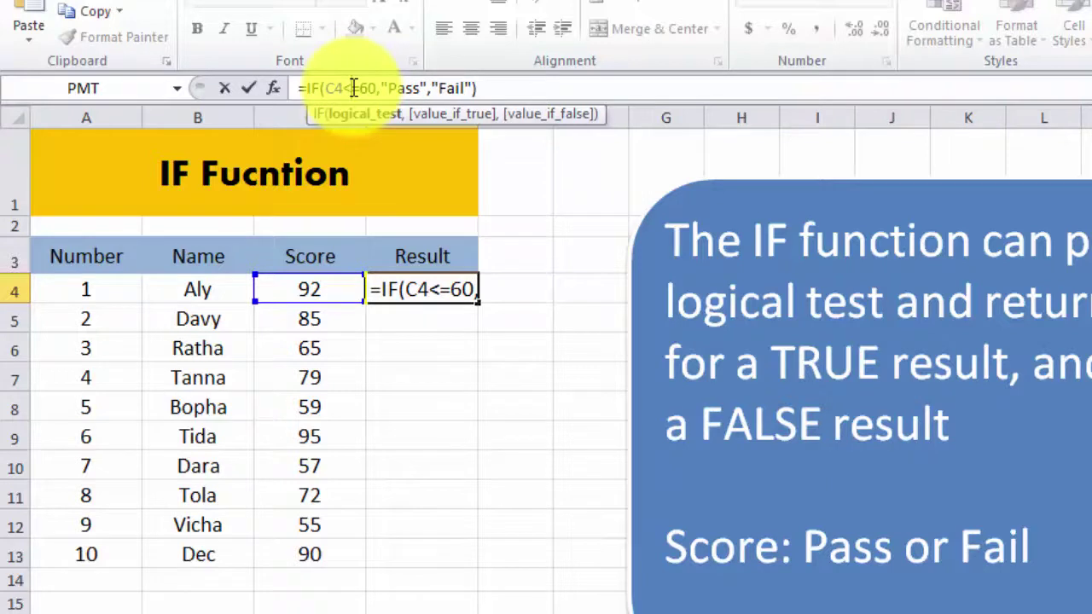
key(Right)
key(Right)
key(Right)
key(Right)
key(Right)
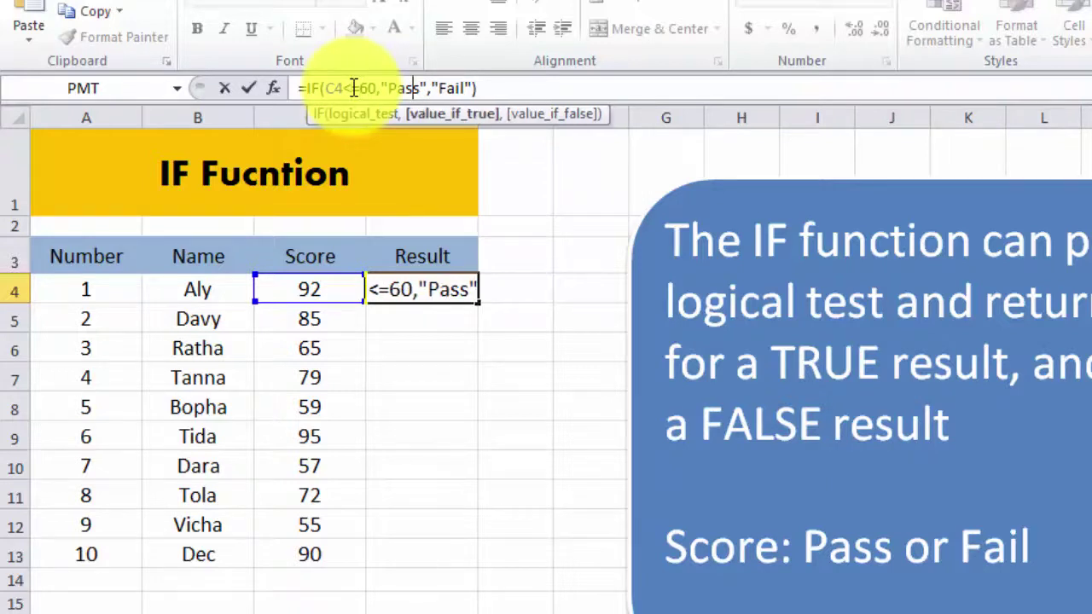
key(BackSpace)
key(BackSpace)
key(BackSpace)
key(BackSpace)
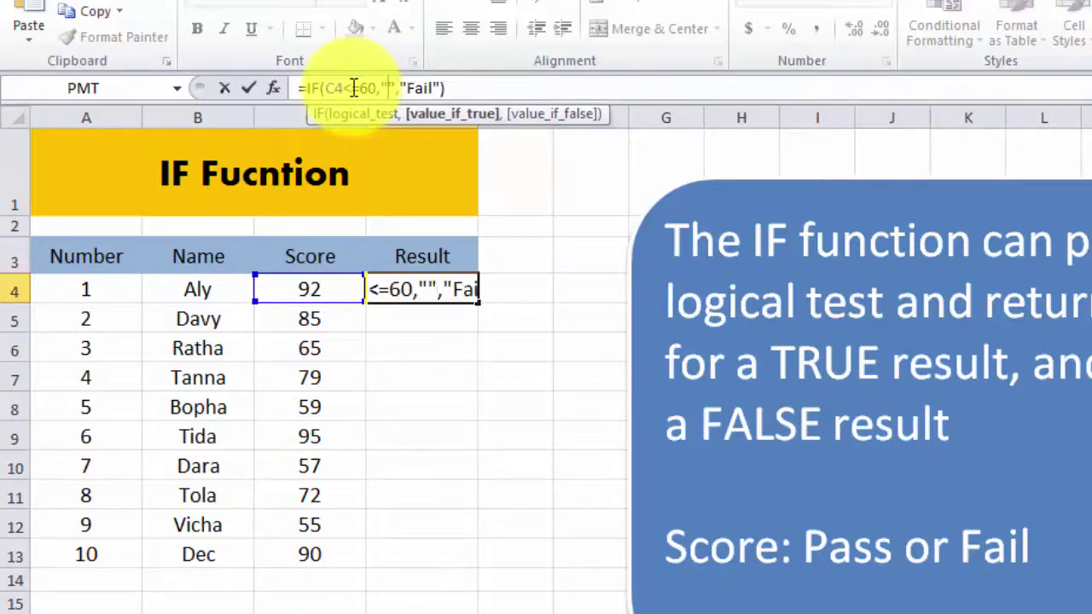
text(Fail)
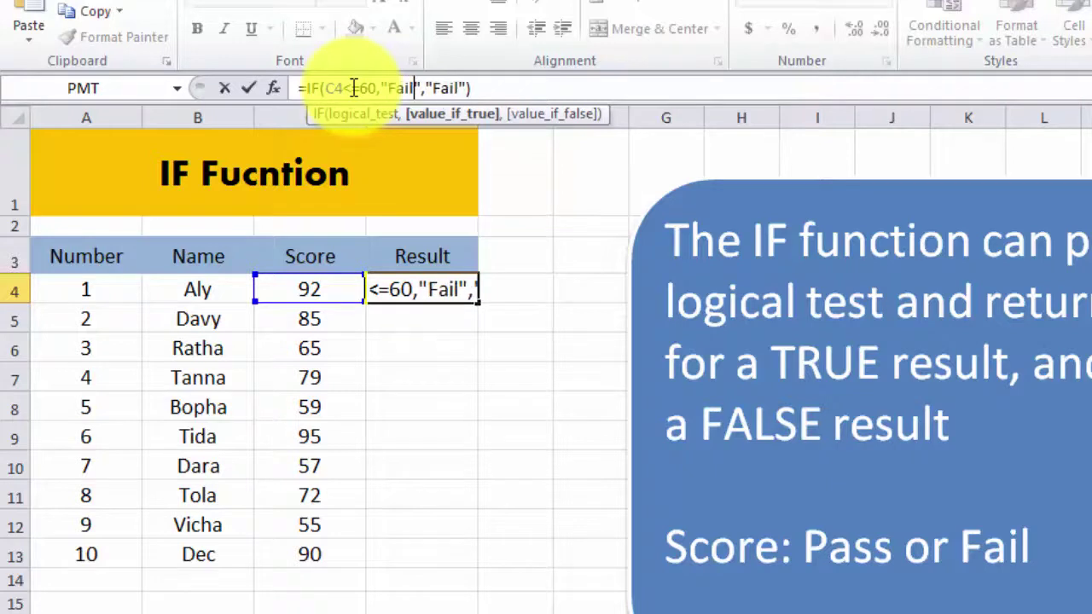
key(Right)
key(Right)
key(Right)
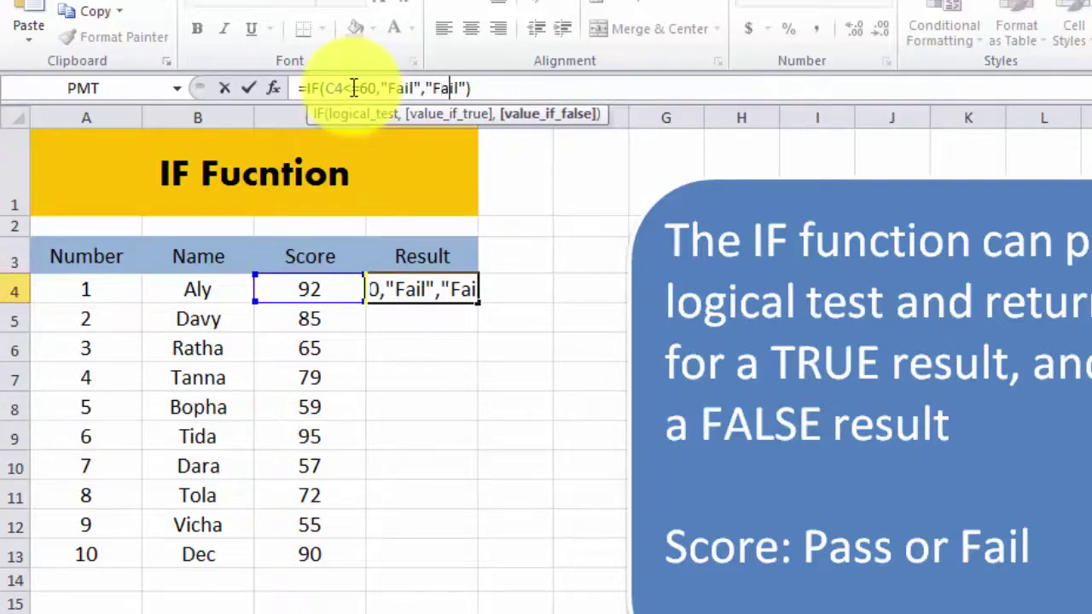
key(Right)
key(BackSpace)
key(BackSpace)
key(BackSpace)
key(BackSpace)
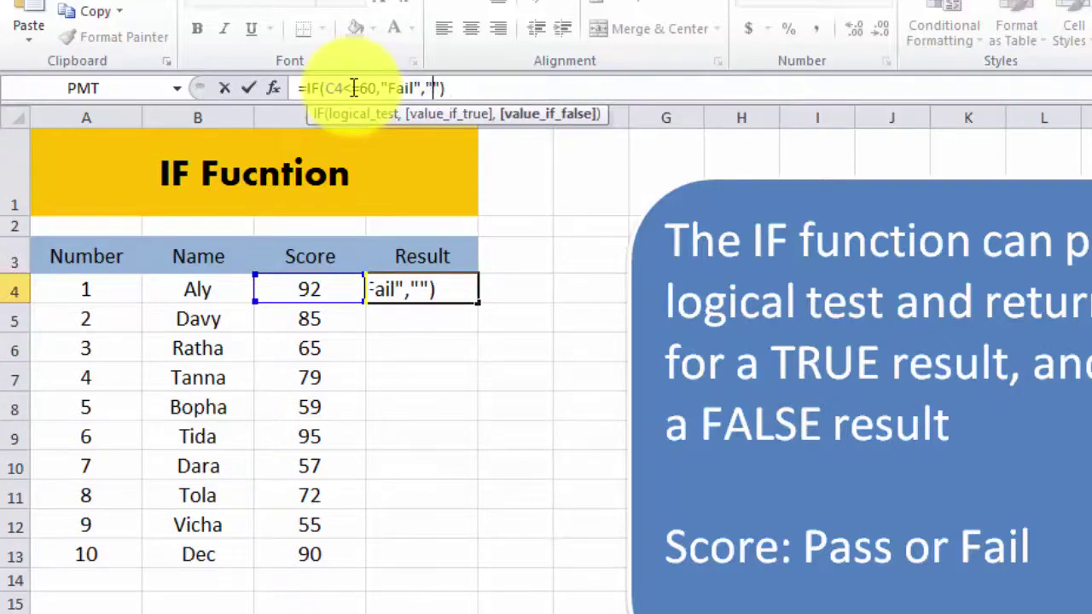
text(Pass)
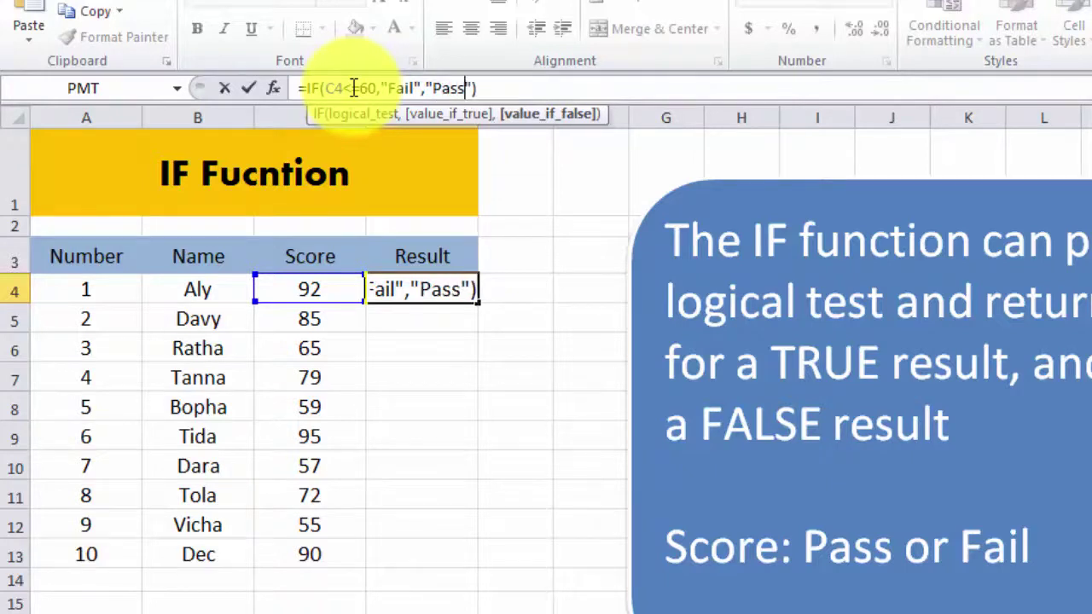
key(Return)
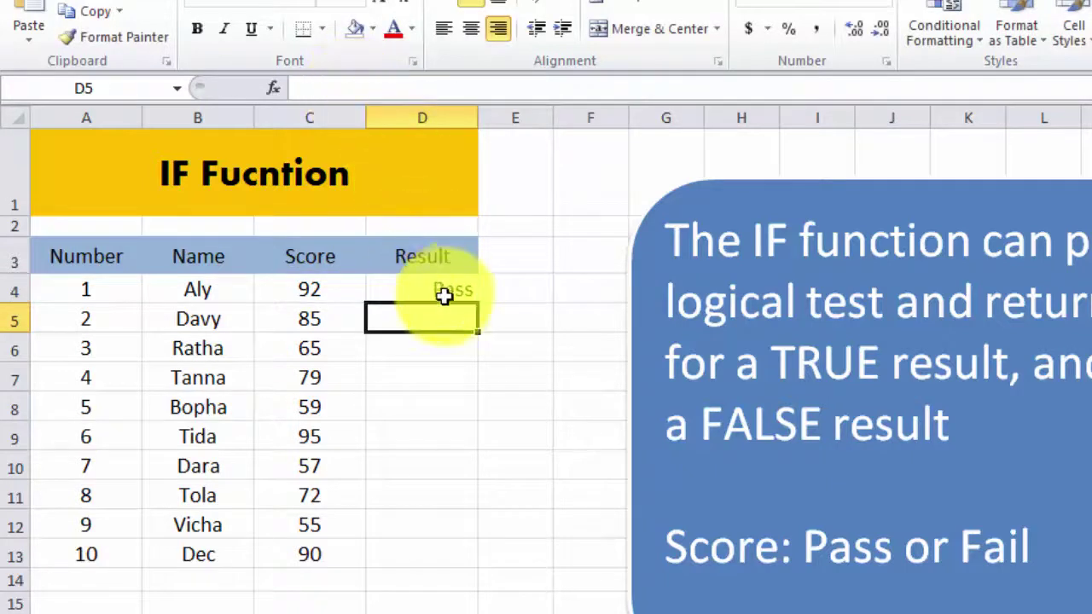
Inspect D4's revised formula and cancel an accidental edit
click(440, 271)
click(434, 292)
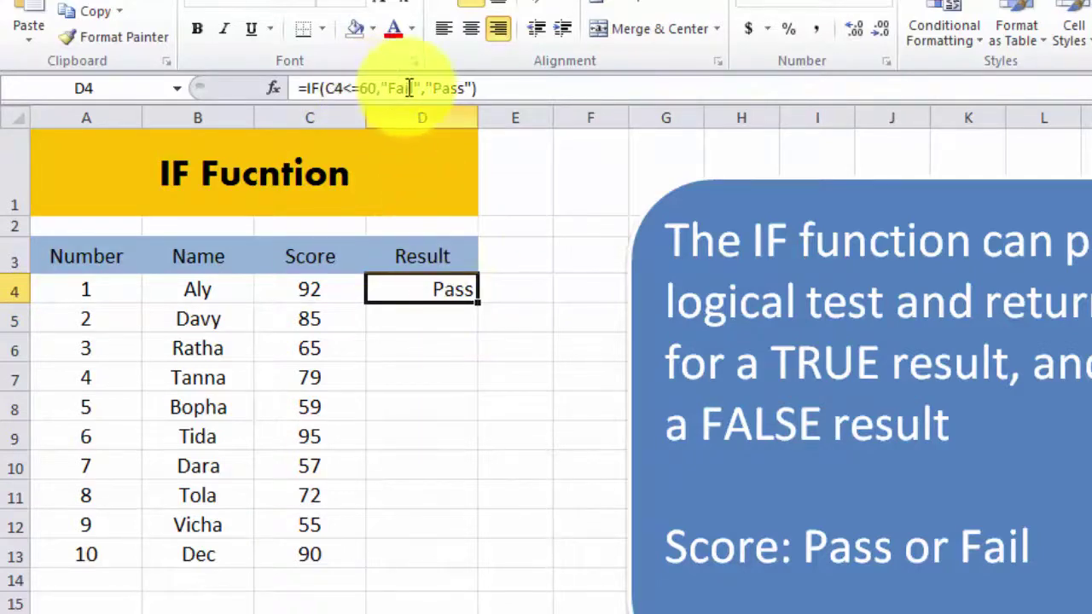
click(367, 88)
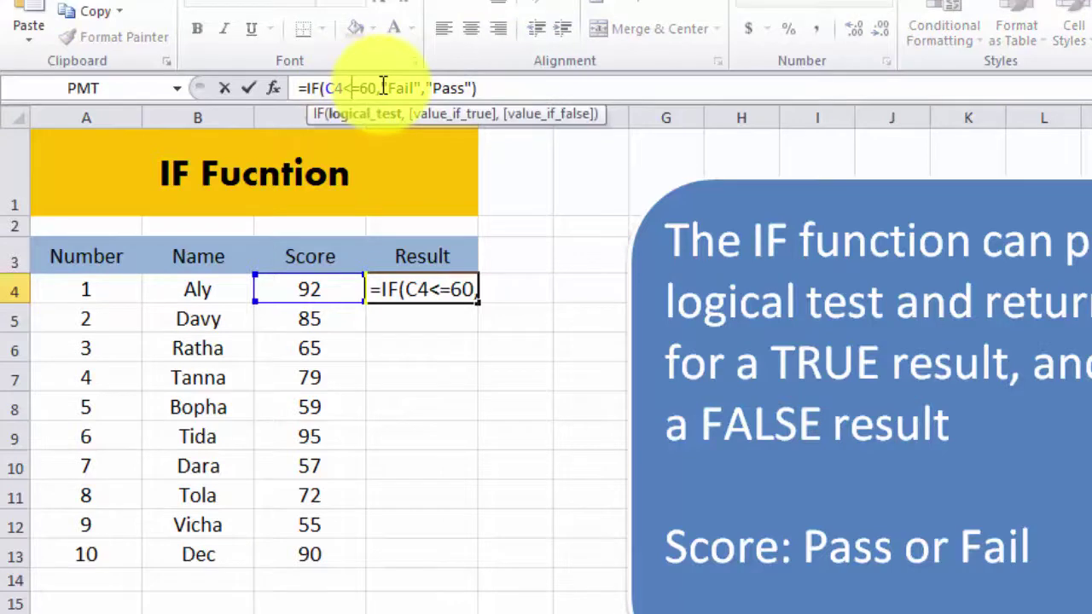
click(433, 328)
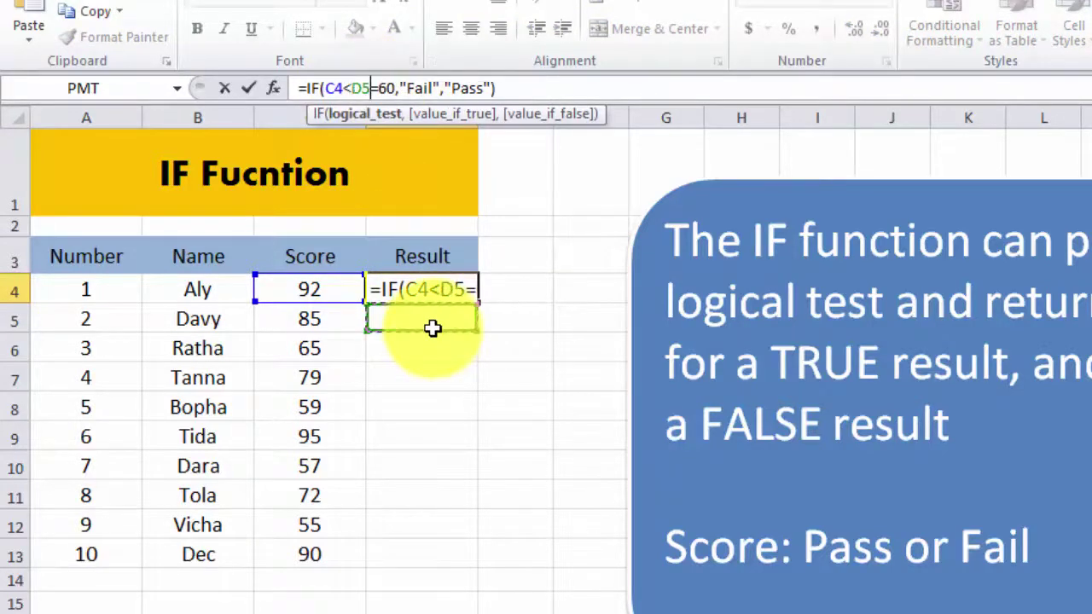
key(Escape)
Delete D4's formula, leaving the Result column empty
click(432, 343)
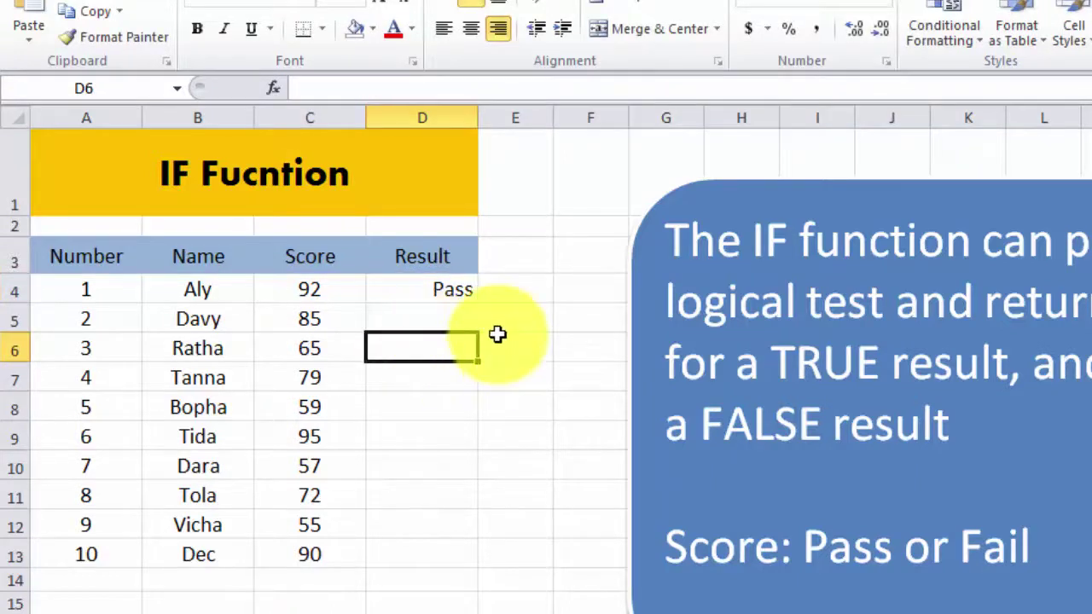
click(445, 299)
click(451, 354)
click(448, 290)
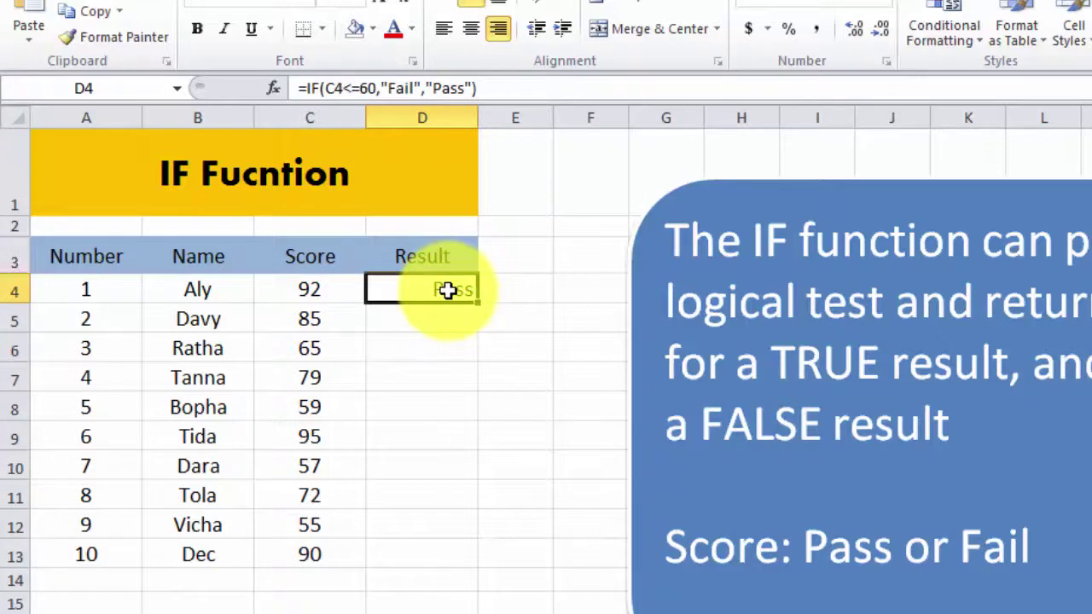
key(Delete)
click(450, 350)
click(447, 290)
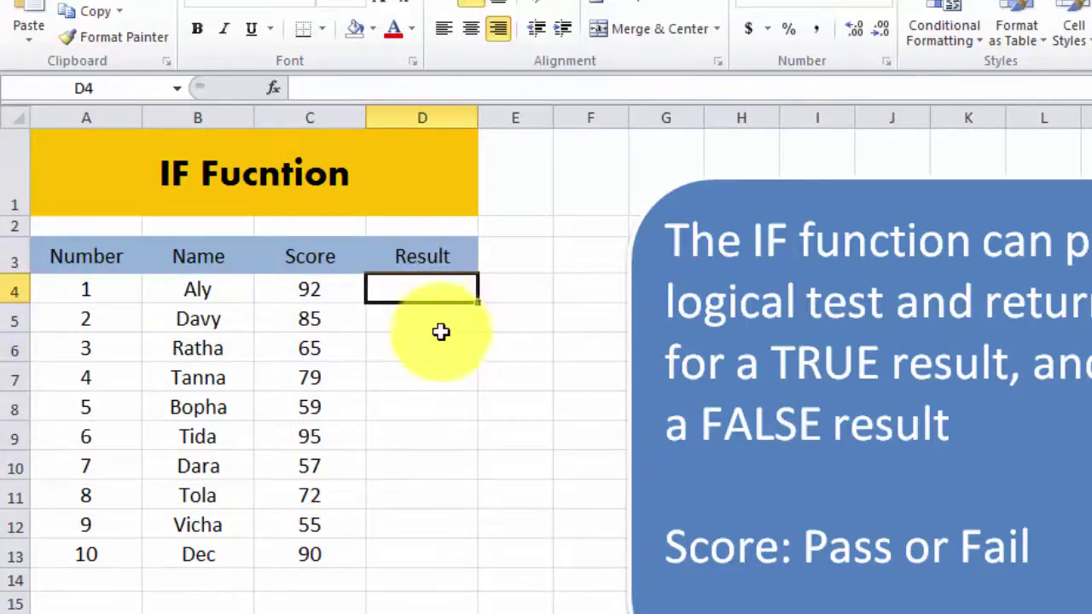
For empty D4, bring up Insert Function, keep the Most Recently Used category and choose IF
click(437, 328)
click(438, 294)
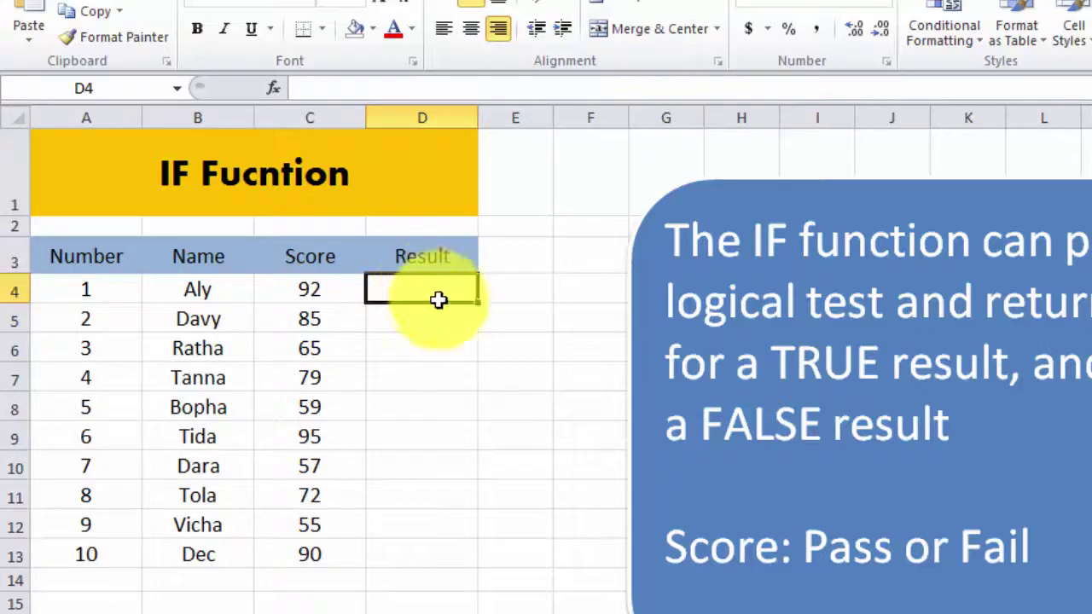
click(273, 89)
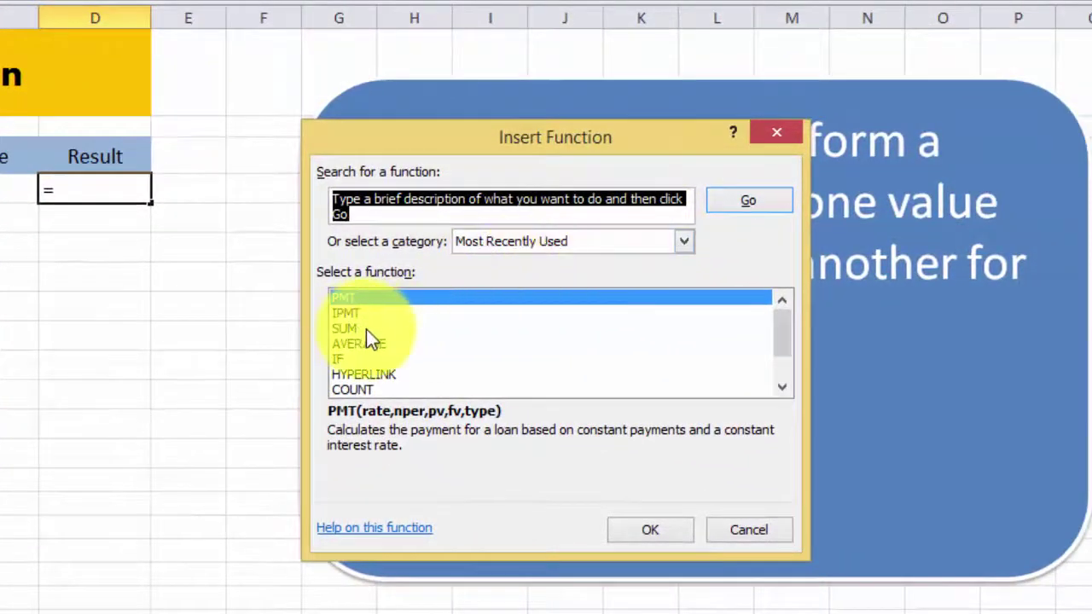
click(689, 236)
click(689, 237)
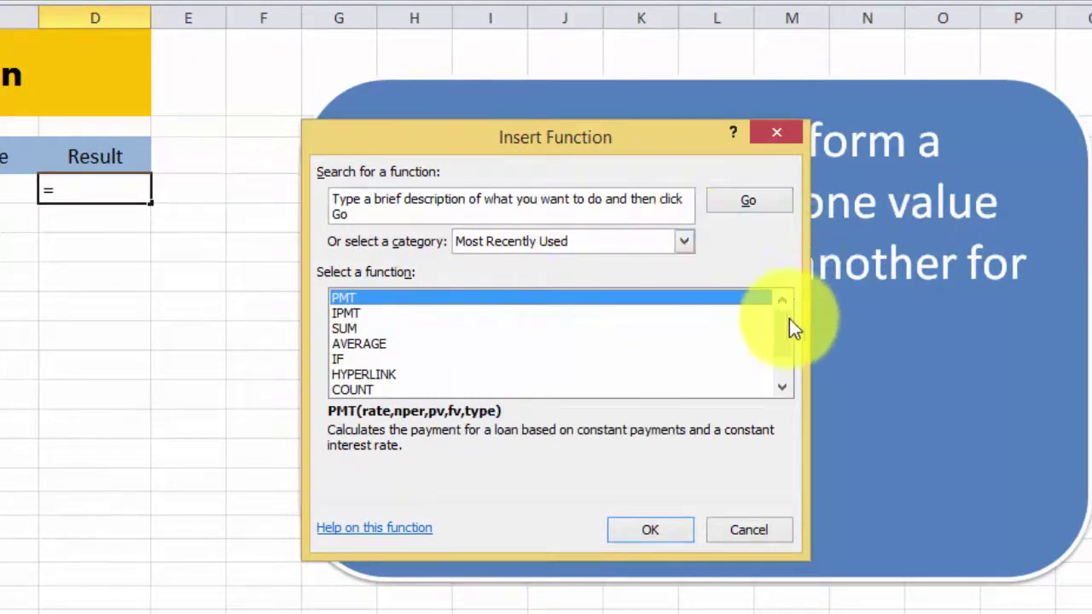
scroll(789, 319, down, 1)
click(632, 247)
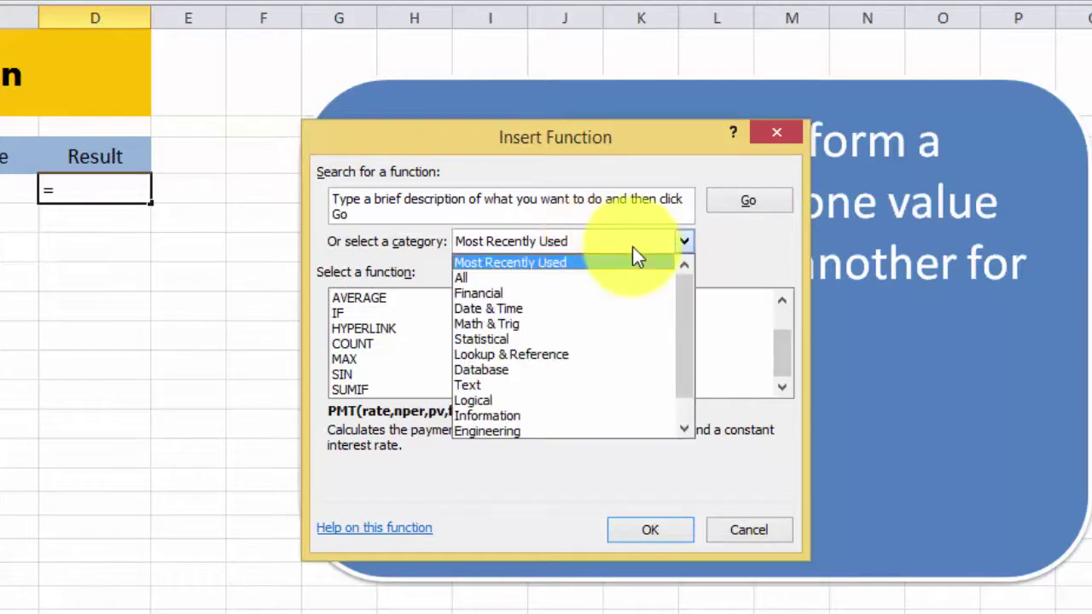
click(770, 356)
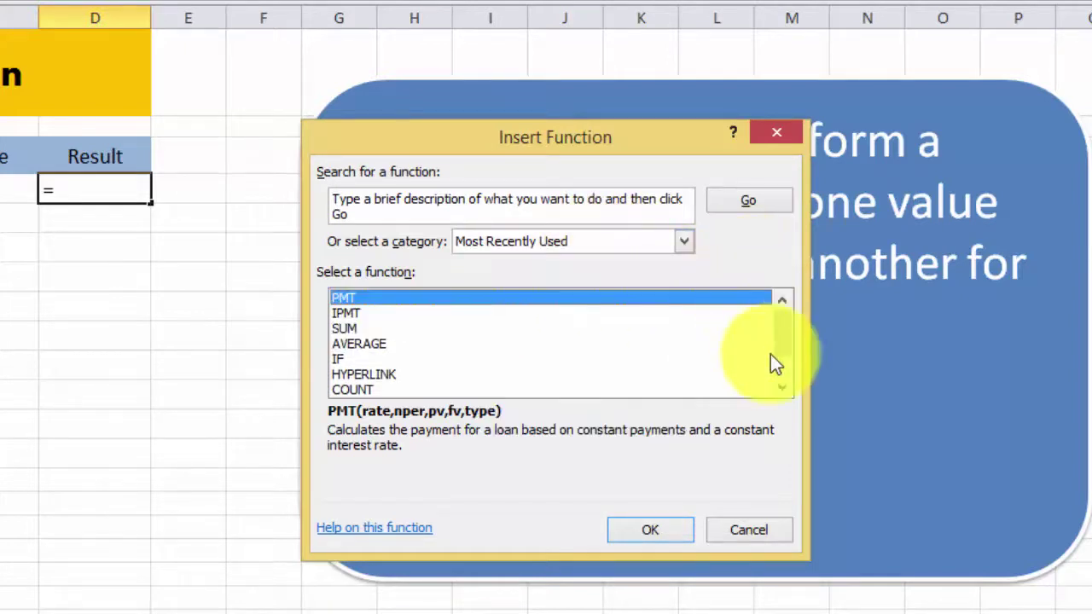
scroll(785, 367, down, 1)
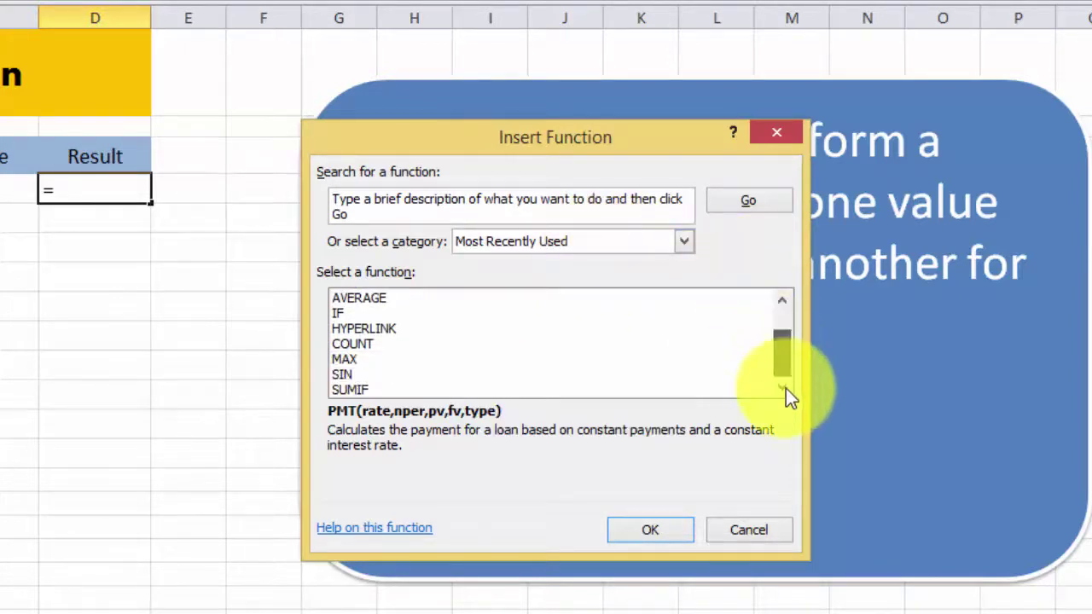
click(343, 316)
Insert IF with C4 as the logical test and absolute $E$18 as the true value
double_click(343, 316)
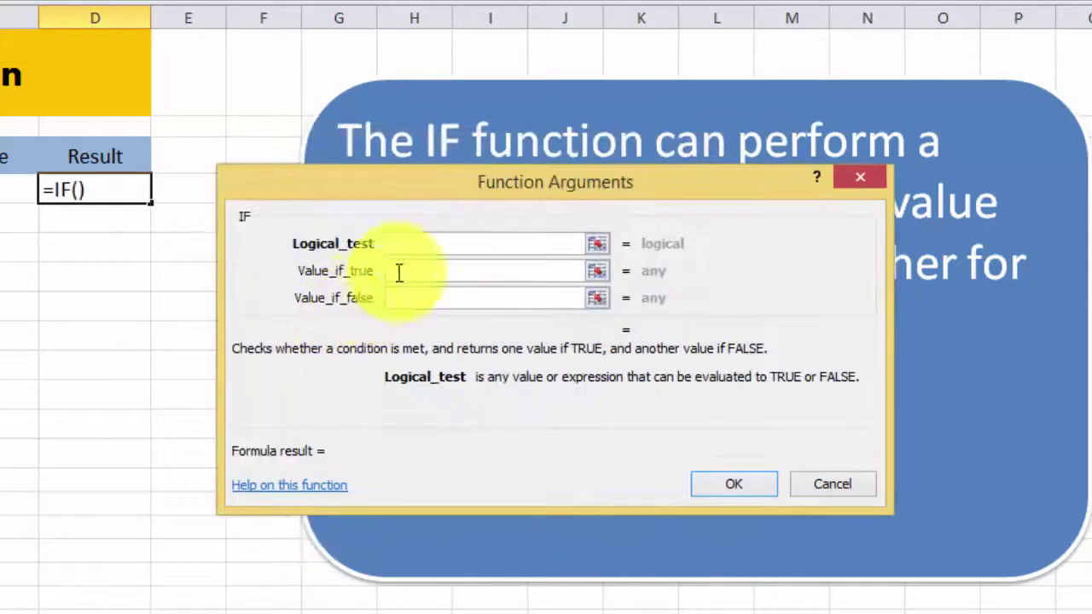
click(598, 245)
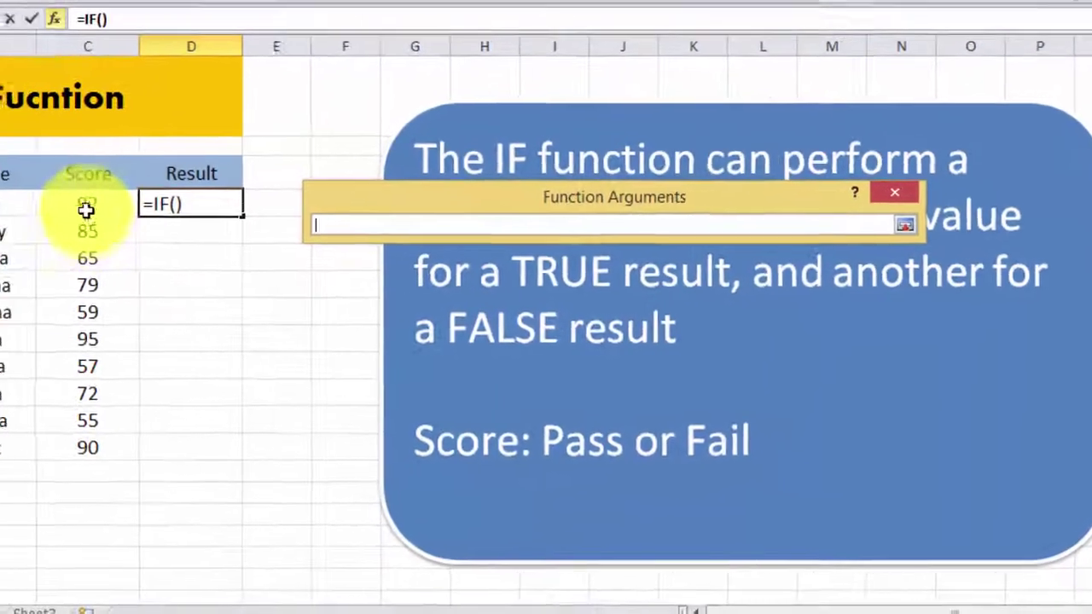
click(86, 210)
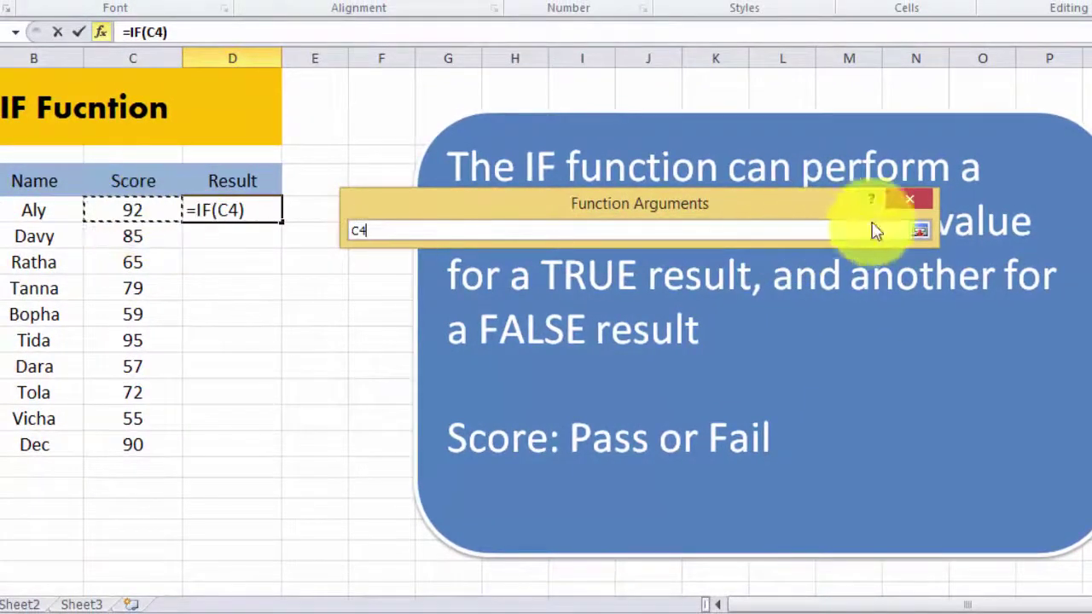
click(919, 231)
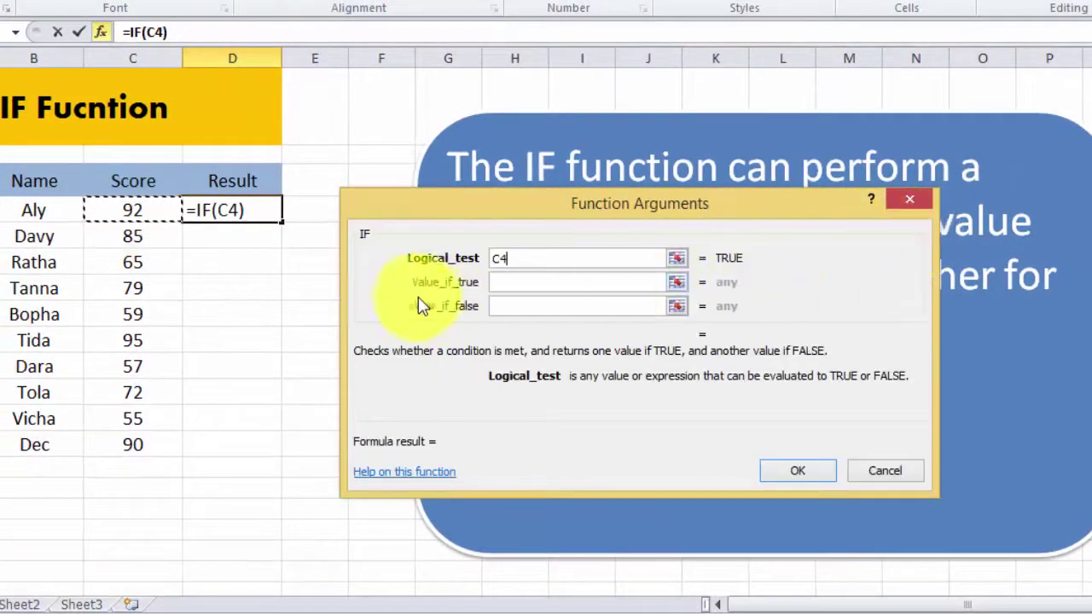
click(651, 284)
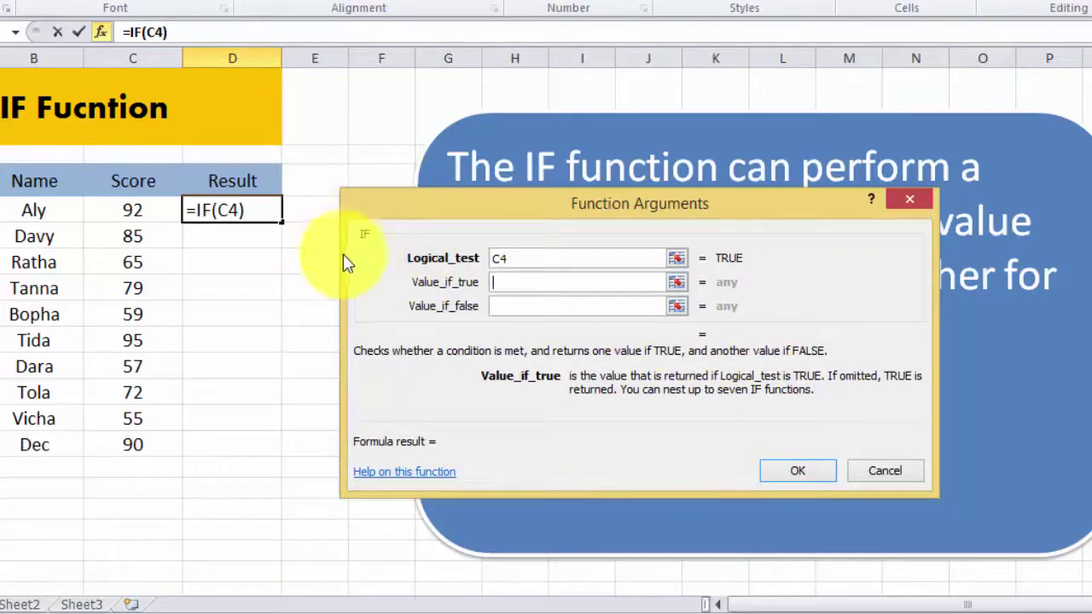
click(298, 557)
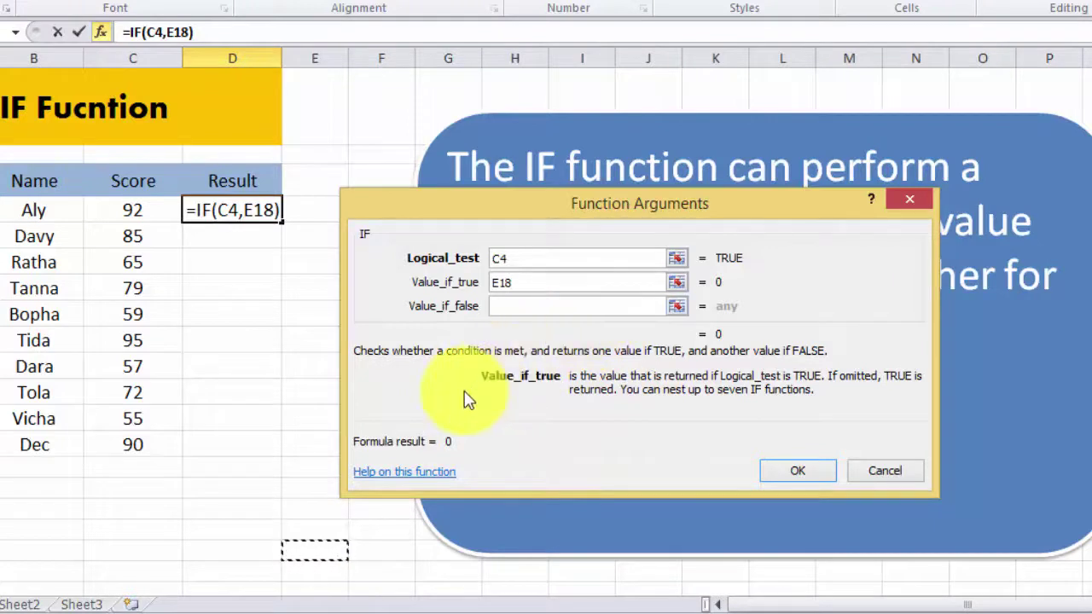
key(F4)
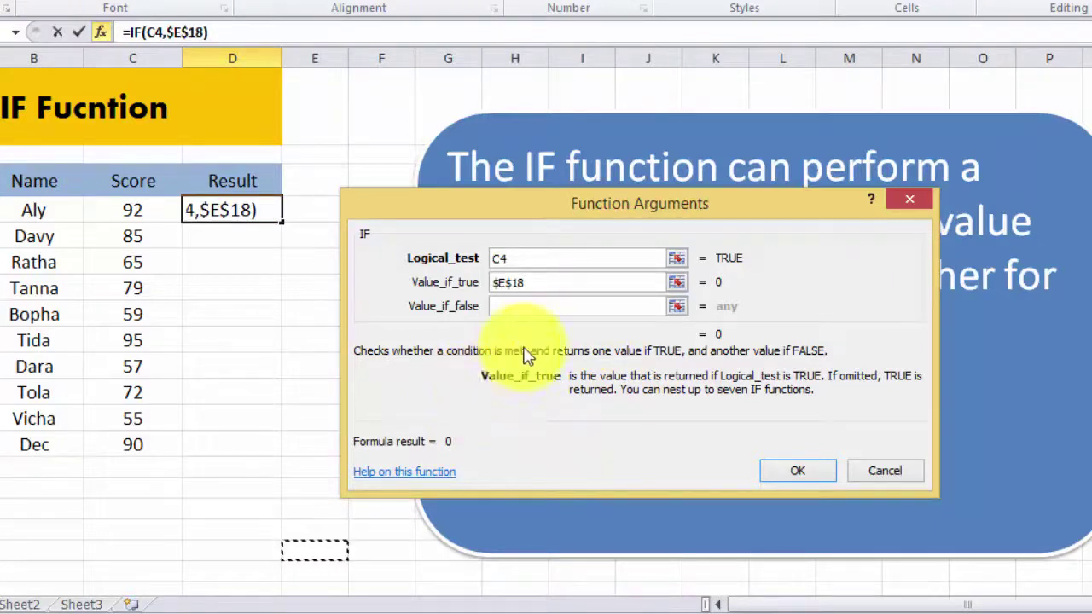
Set $E$19 as the false value and confirm =IF(C4,$E$18,$E$19) in D4
click(676, 307)
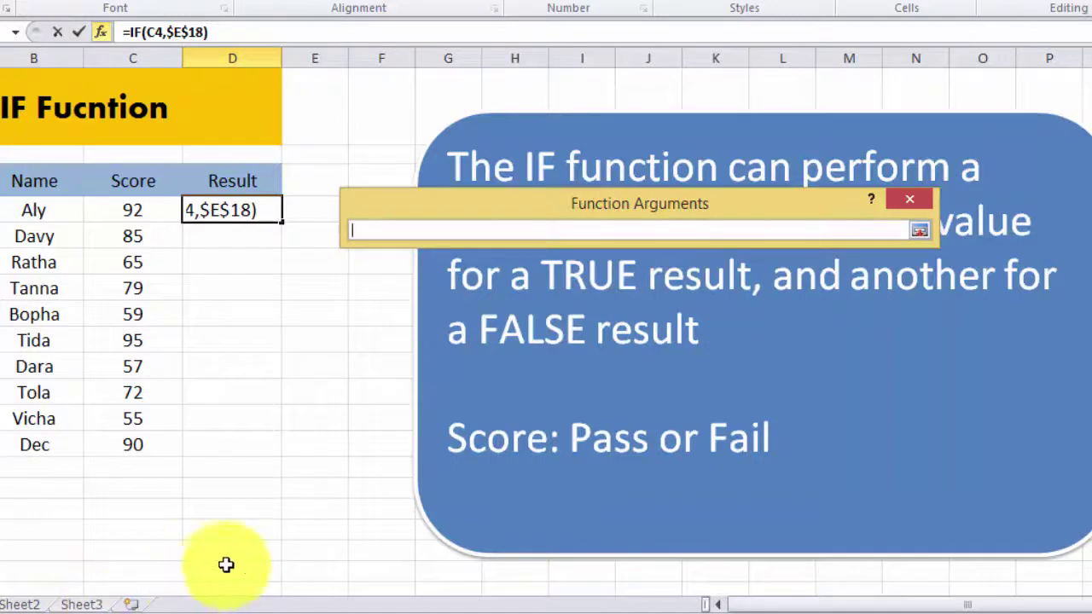
click(314, 570)
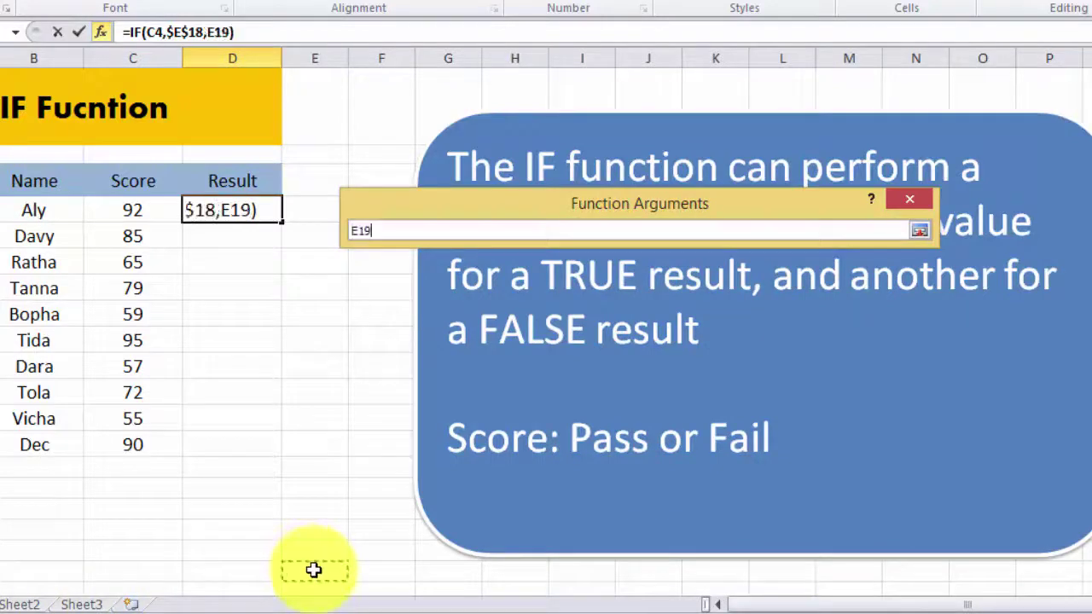
click(919, 230)
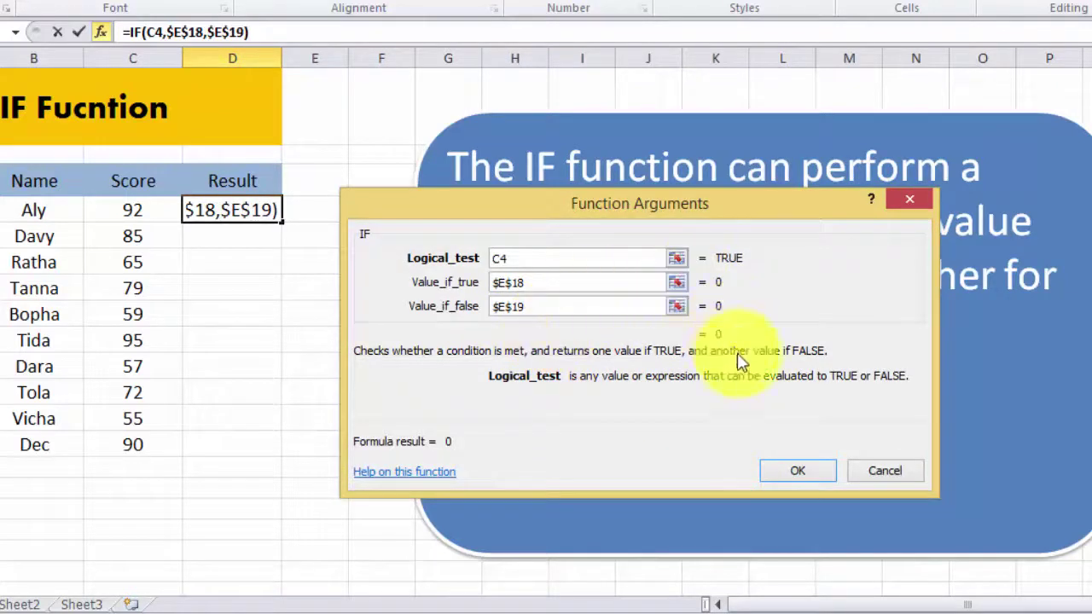
click(793, 476)
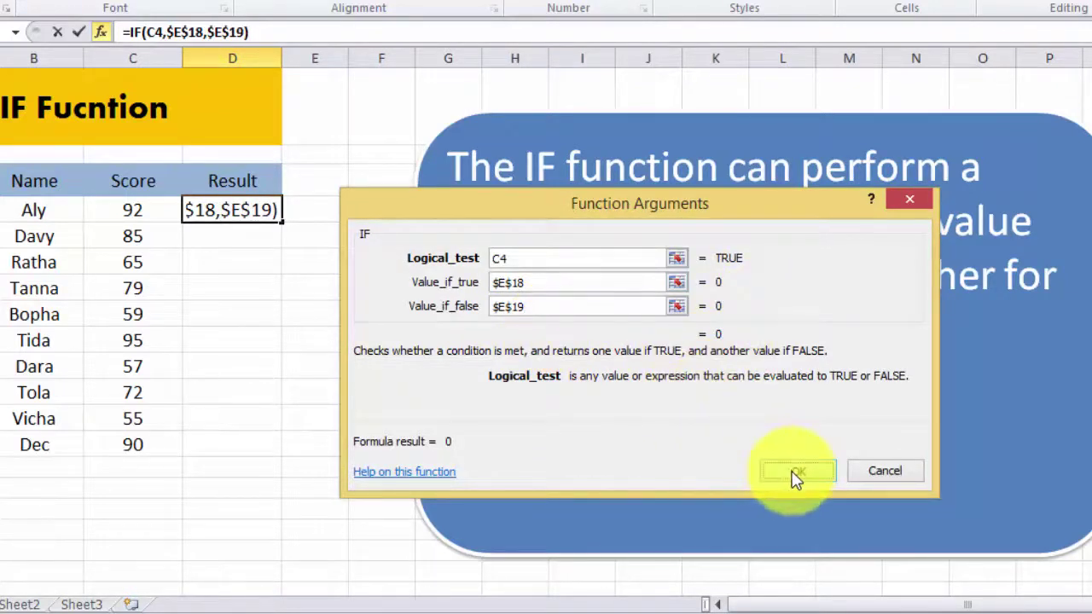
Enter the labels Pass in E18 and Fail in E19
click(312, 550)
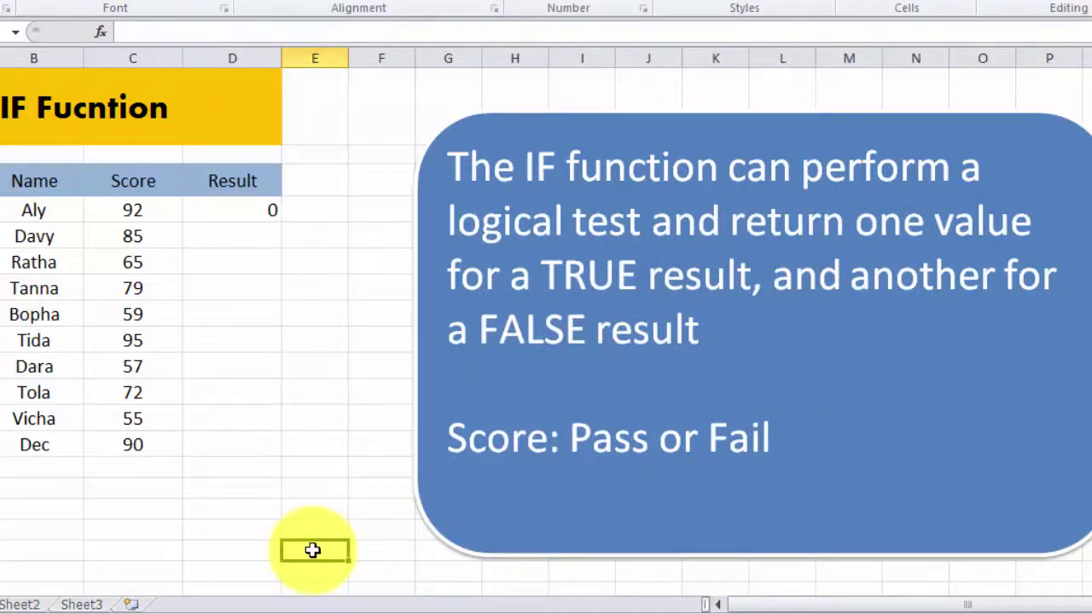
text(Fa)
text(Pass)
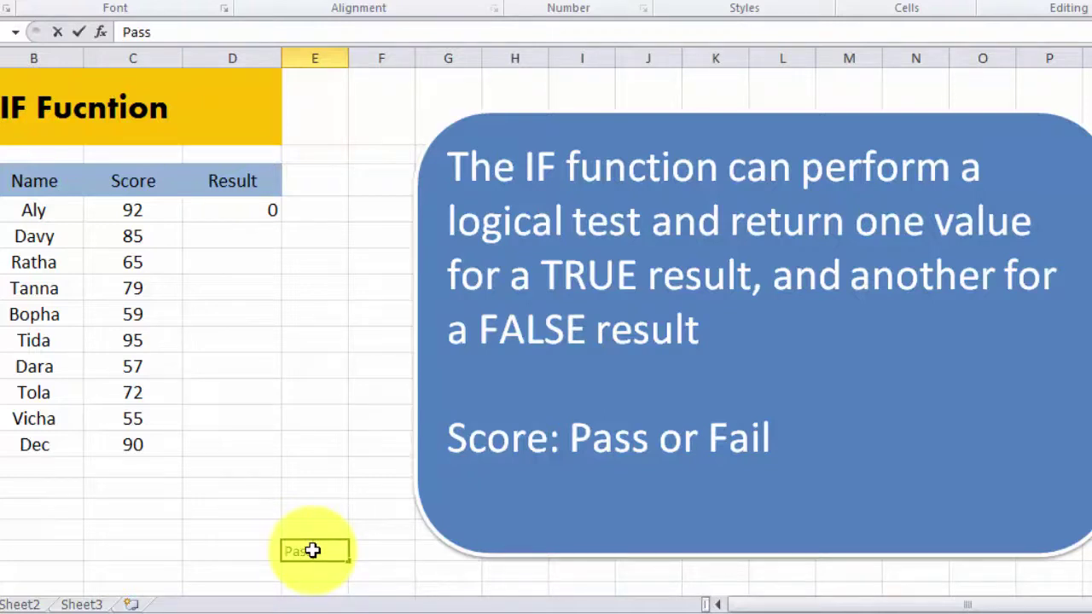
key(Return)
text(Fail)
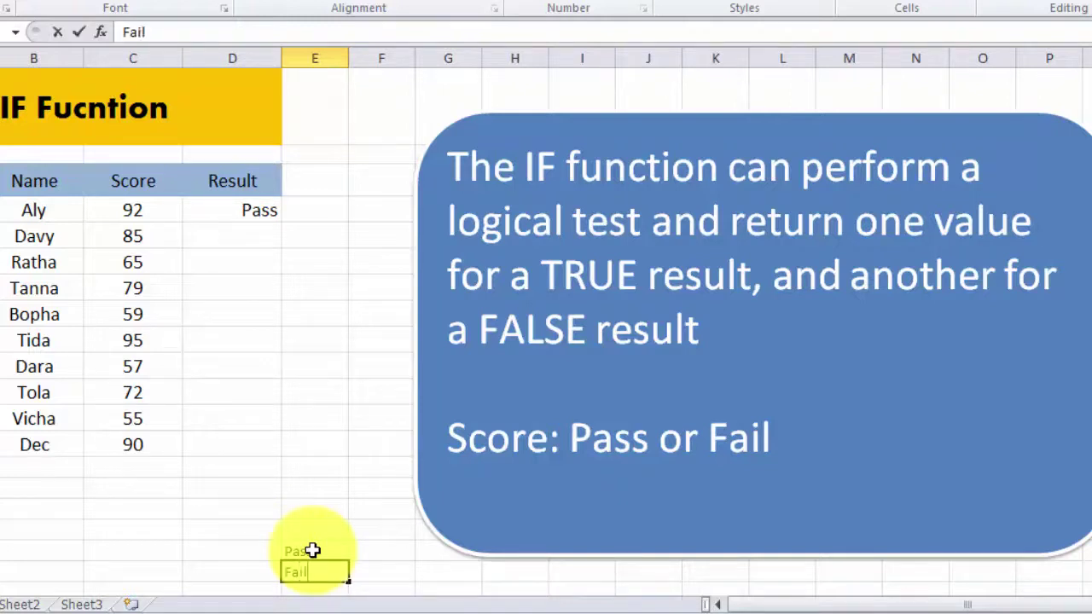
key(Return)
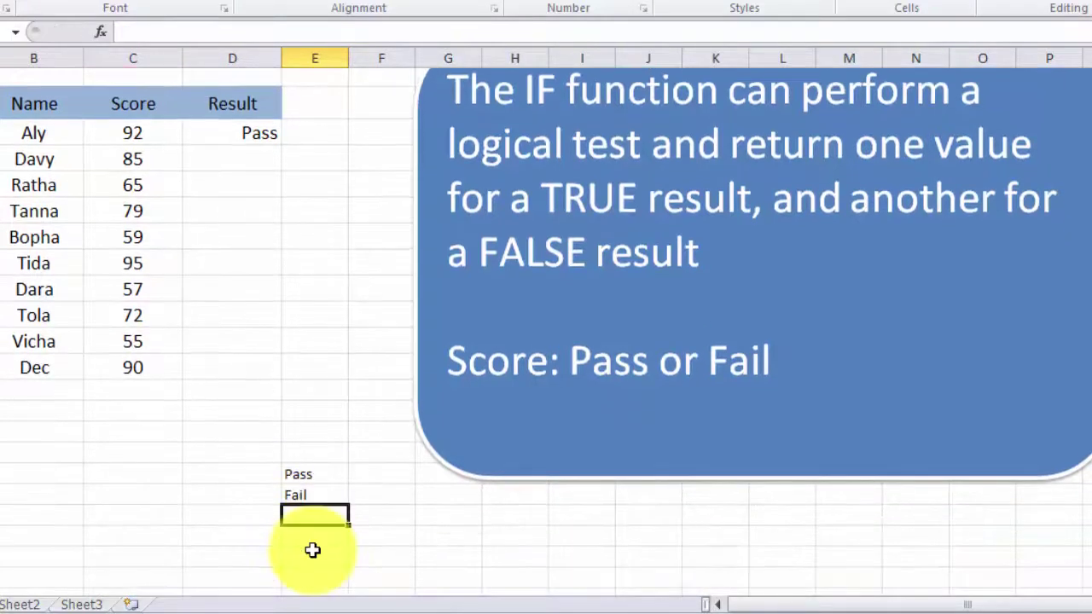
key(Up)
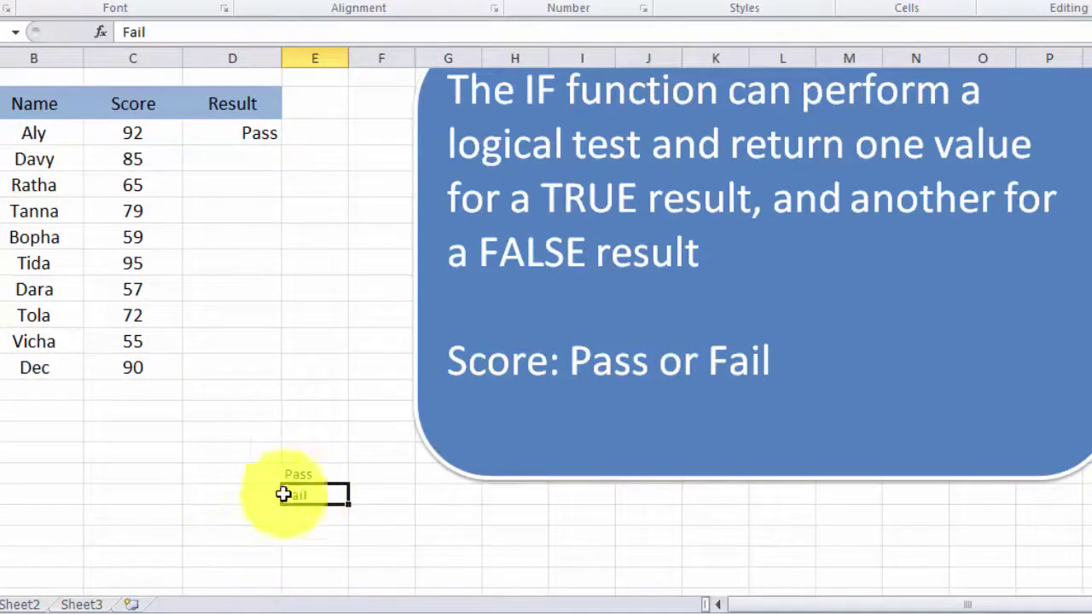
Give E18:E19 a dark orange fill with white text
drag(312, 471, 317, 497)
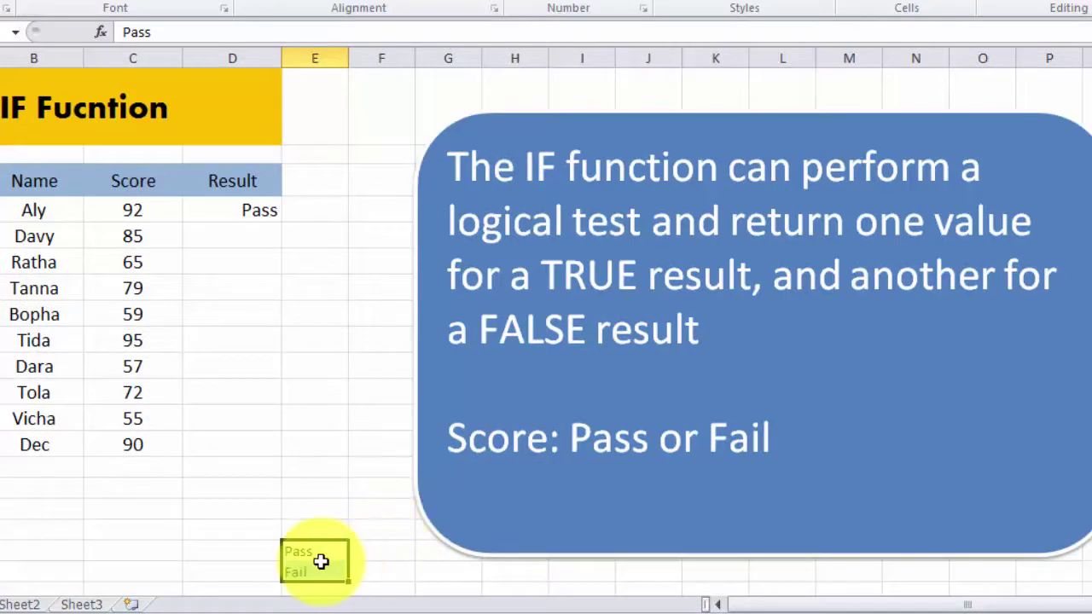
click(194, 2)
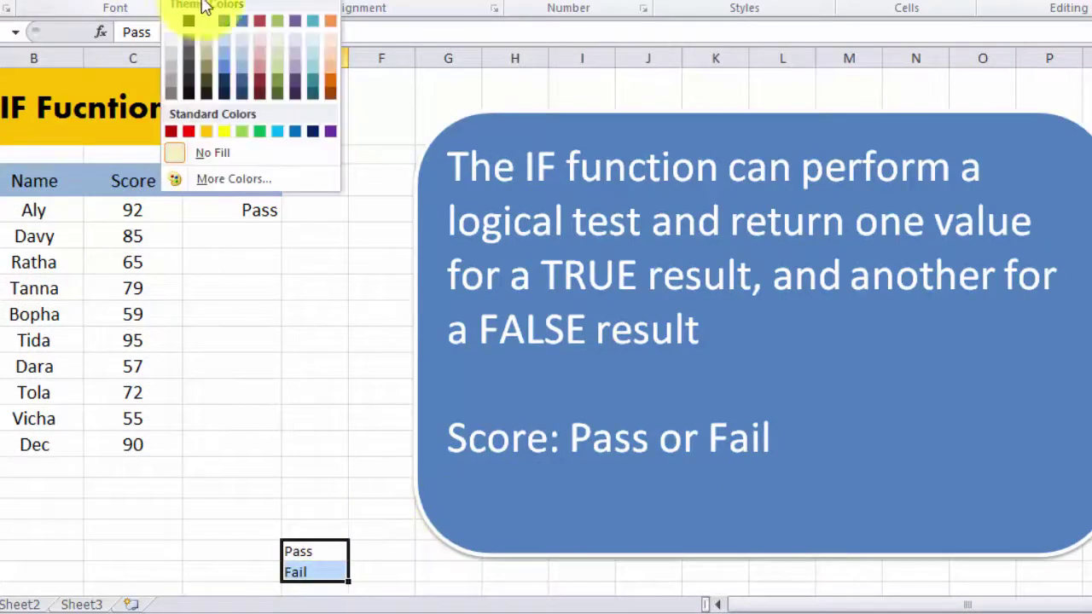
click(331, 90)
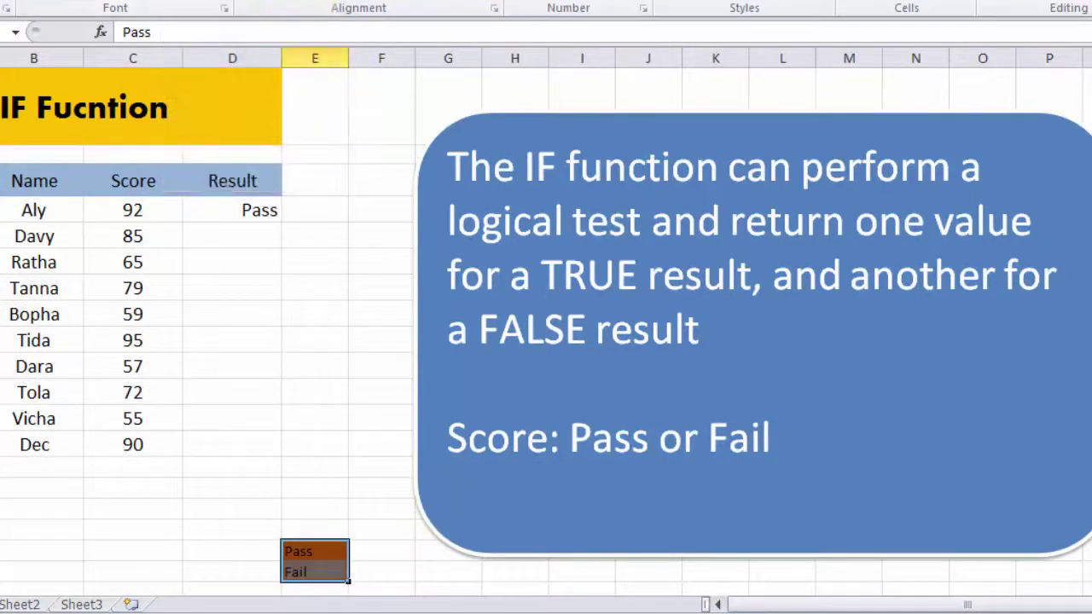
click(220, 5)
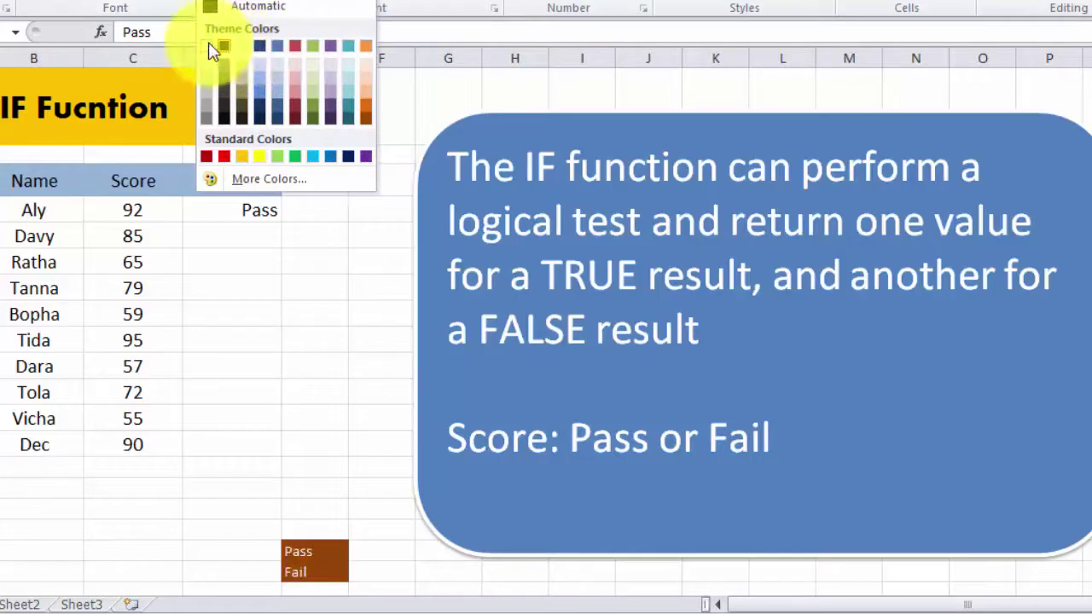
click(210, 45)
click(270, 448)
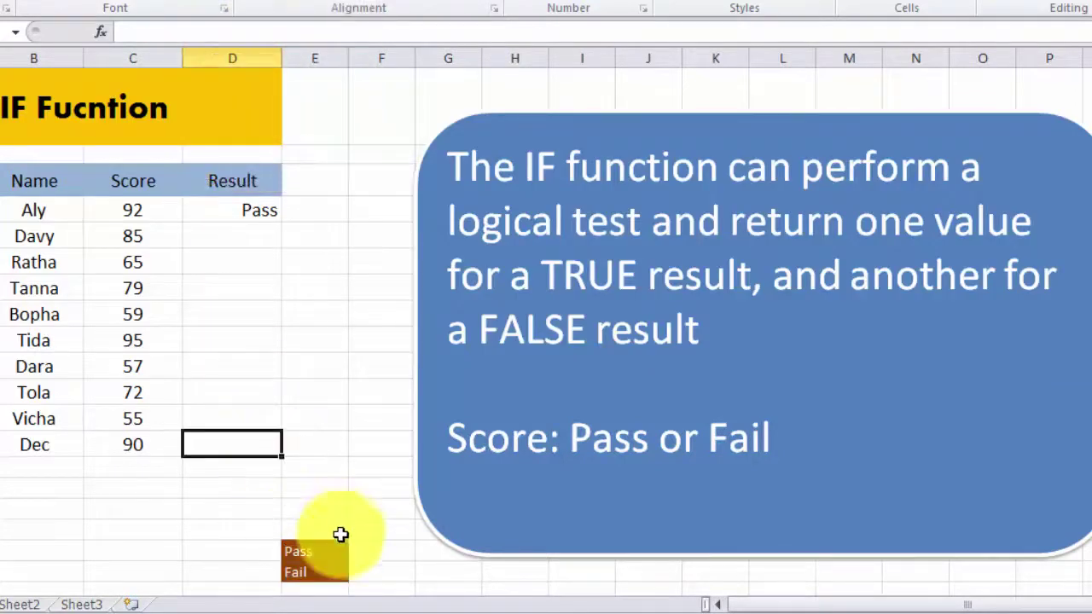
click(338, 561)
click(327, 553)
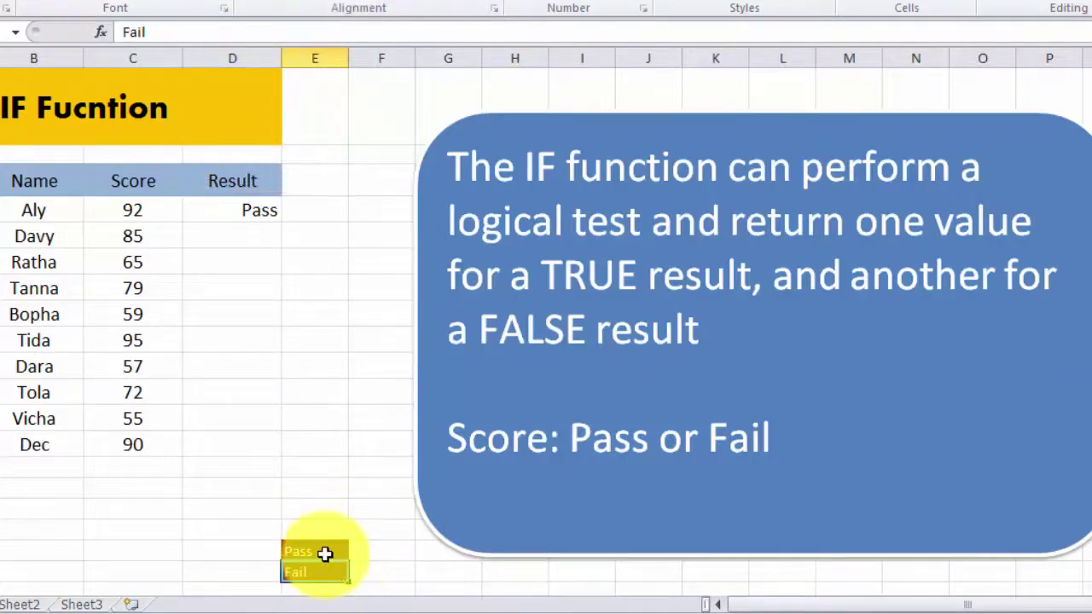
click(244, 214)
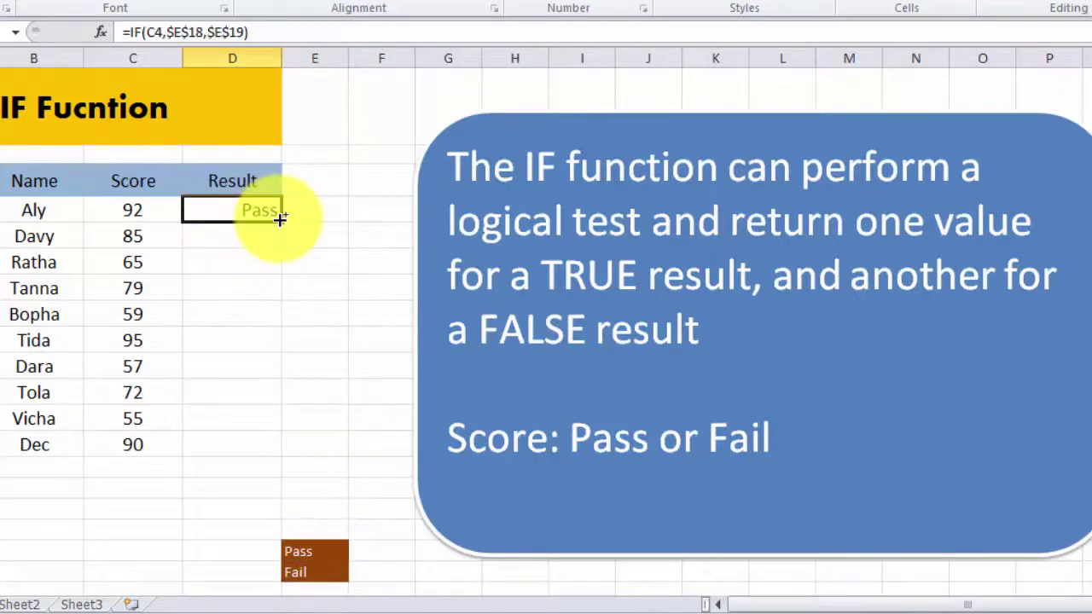
Fill D4's formula down through D13 and inspect the copied Result formulas
drag(280, 219, 285, 451)
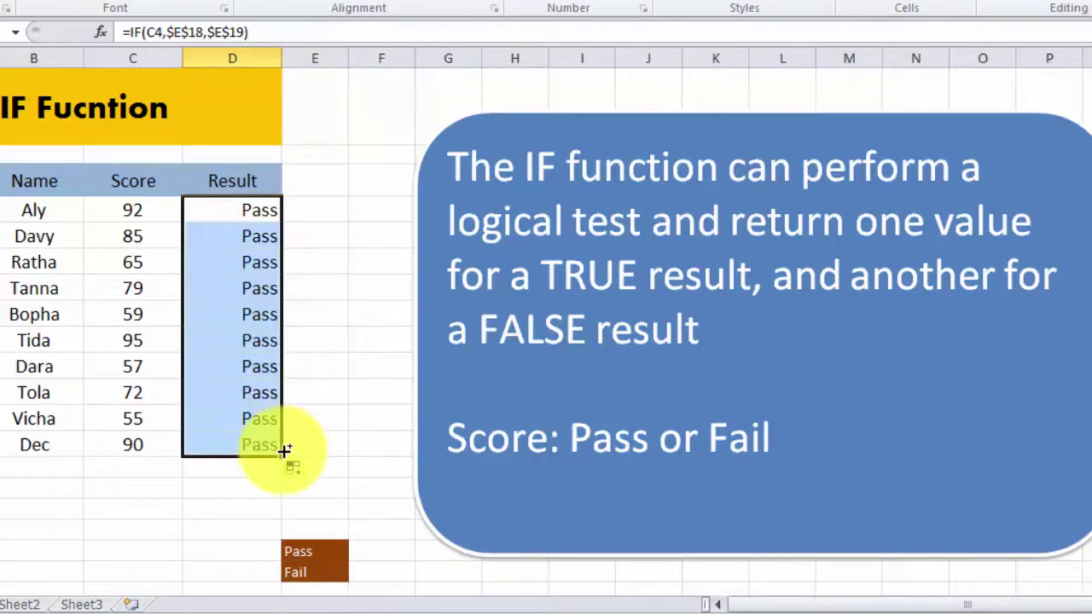
click(306, 576)
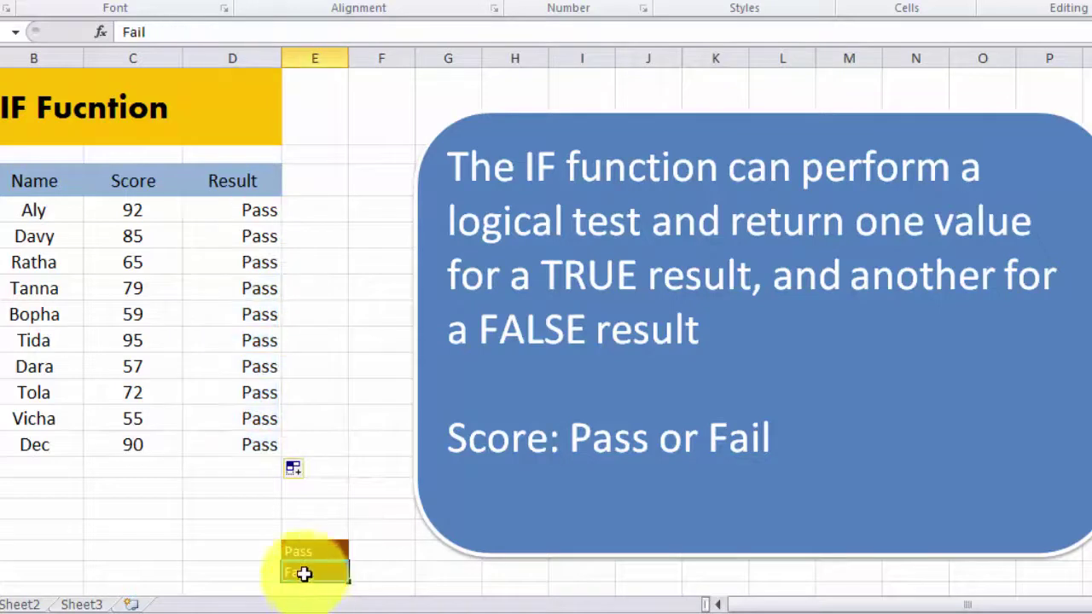
click(226, 442)
click(245, 262)
click(237, 363)
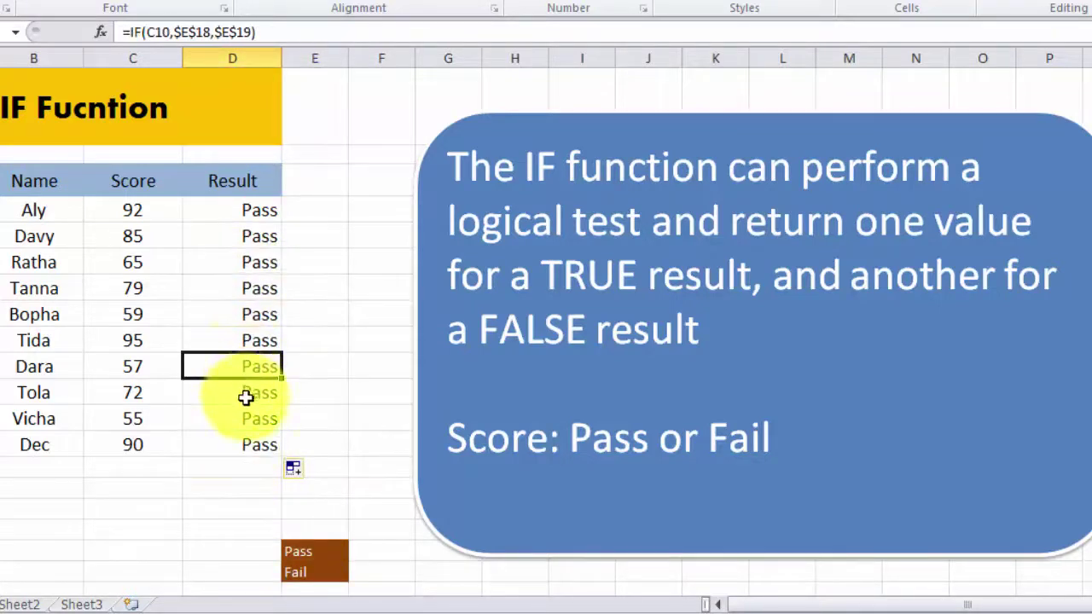
click(244, 392)
mouse_move(324, 569)
mouse_down()
mouse_move(312, 554)
mouse_move(309, 578)
mouse_up()
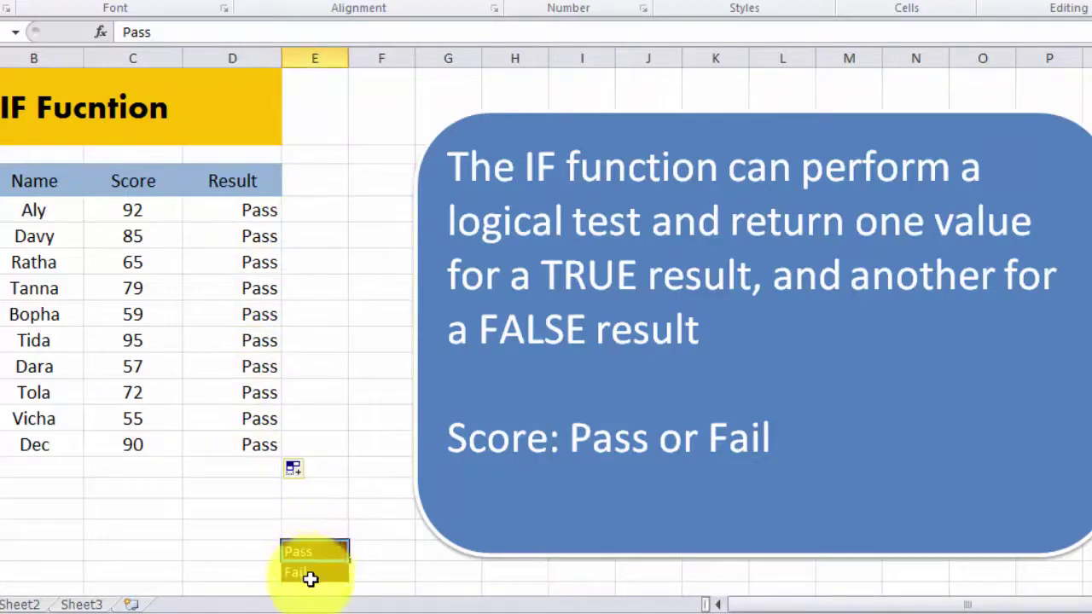
Edit D13's test to C13>=60, keeping the $E$18 and $E$19 results
click(237, 444)
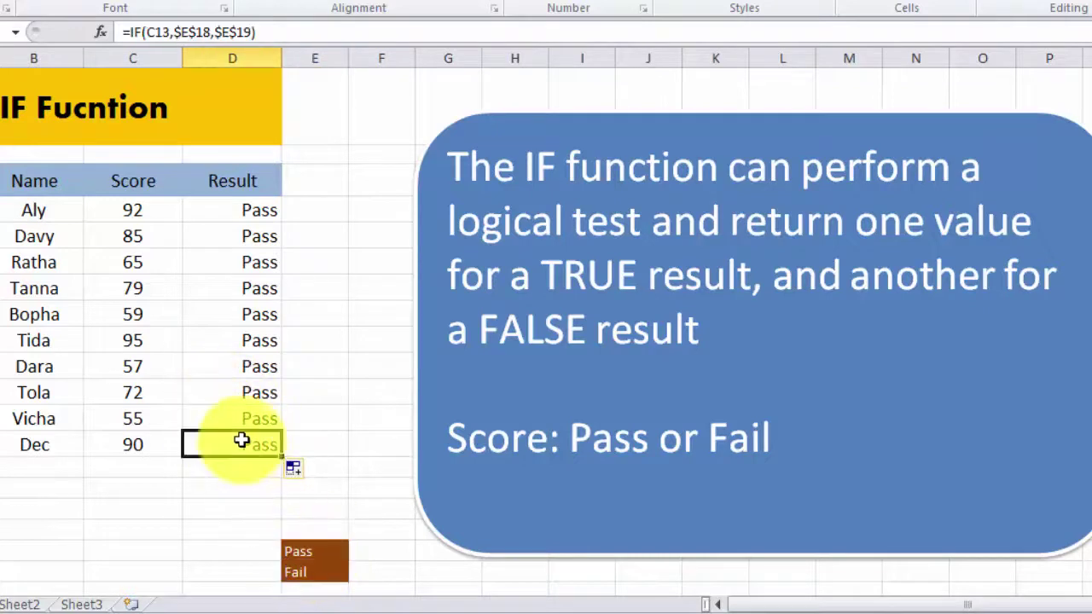
click(204, 31)
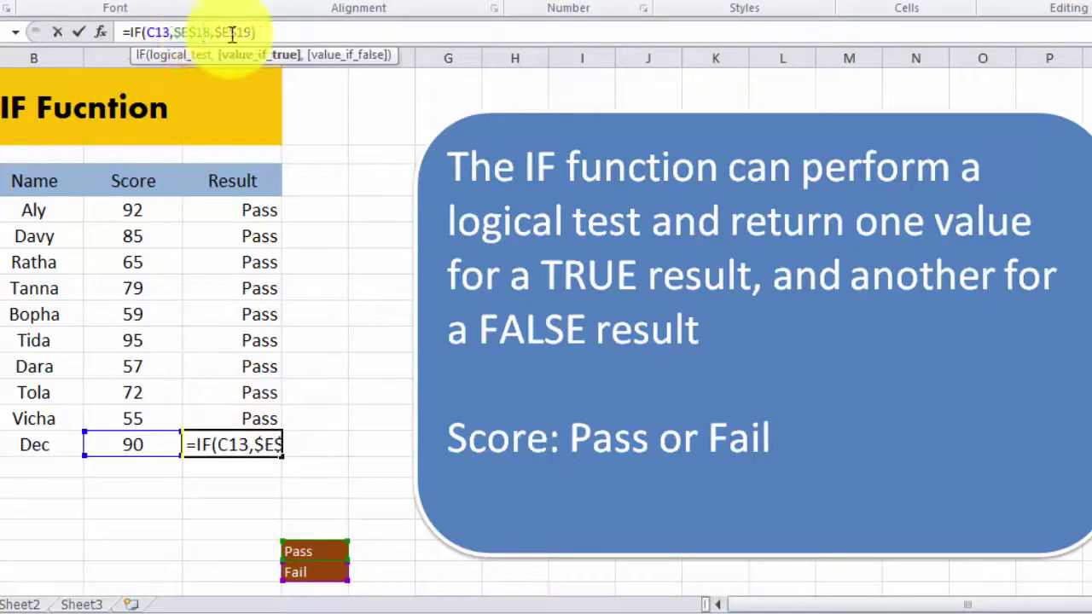
drag(182, 31, 235, 31)
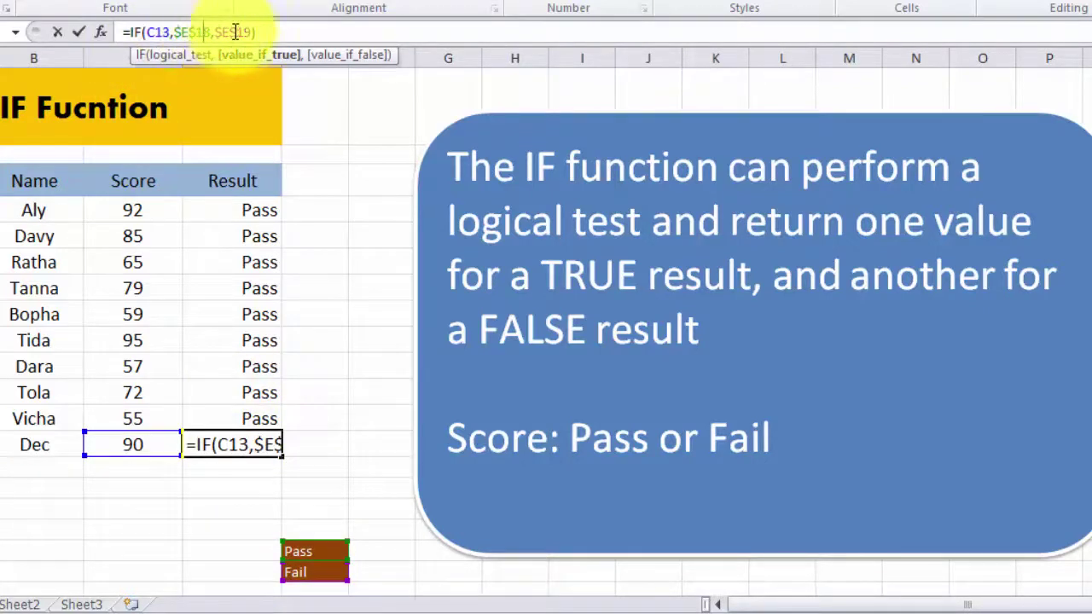
click(172, 31)
text(<)
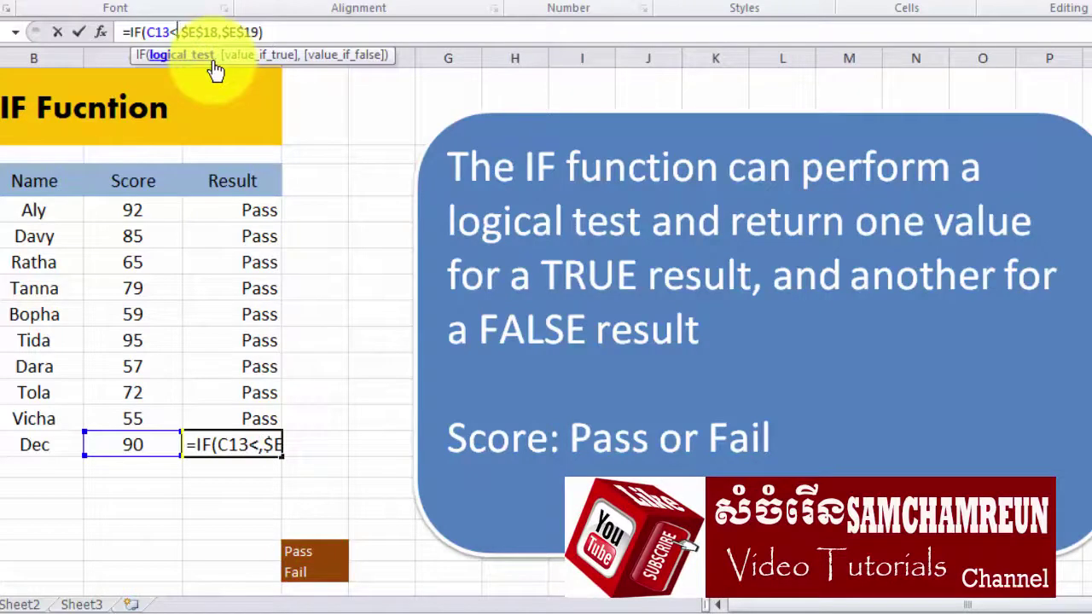
text(=)
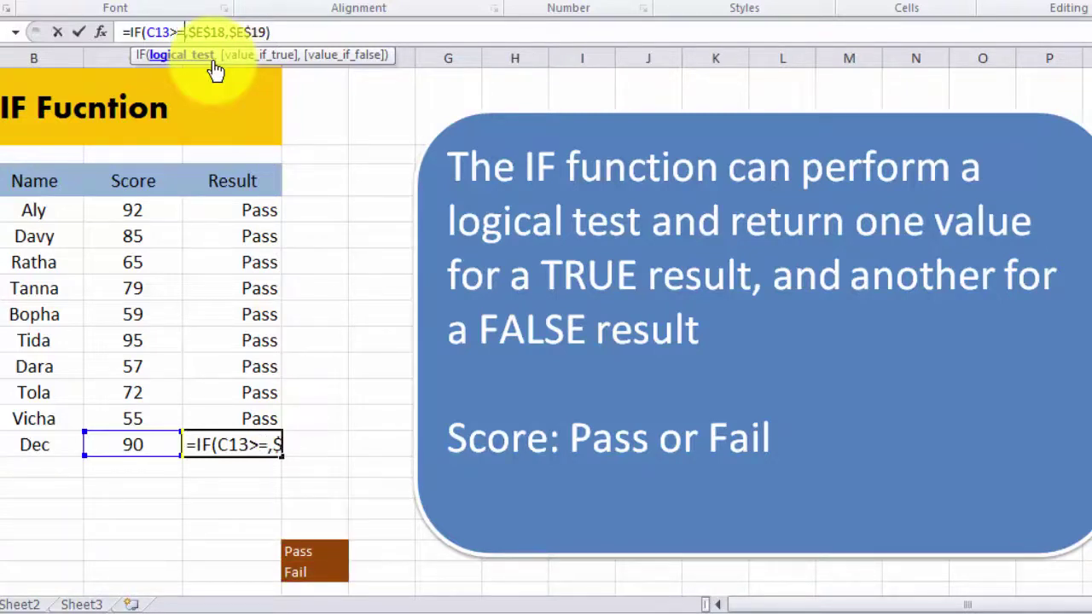
text(60)
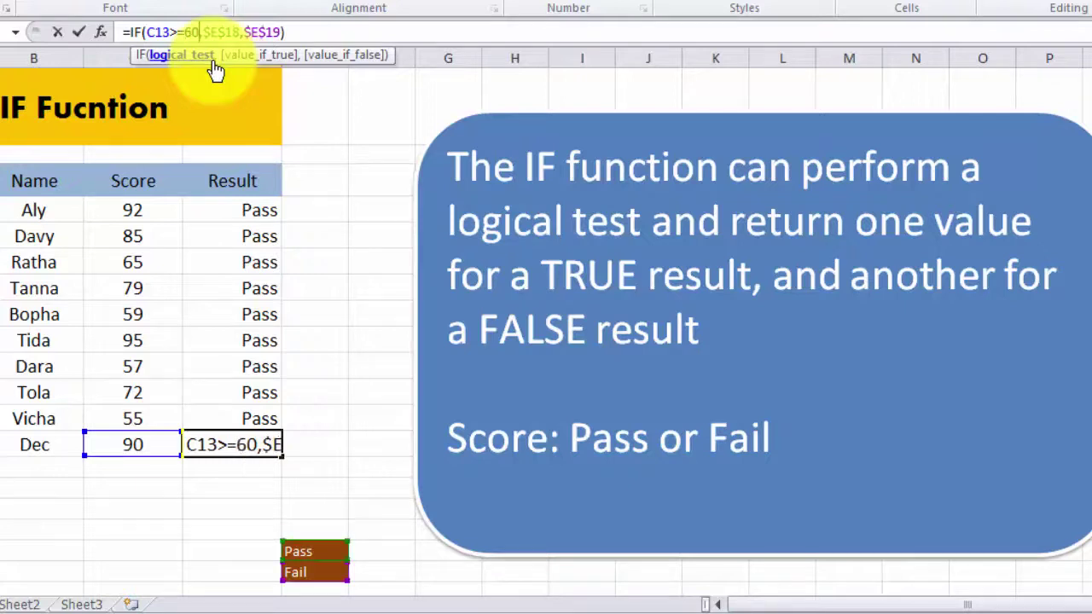
key(Return)
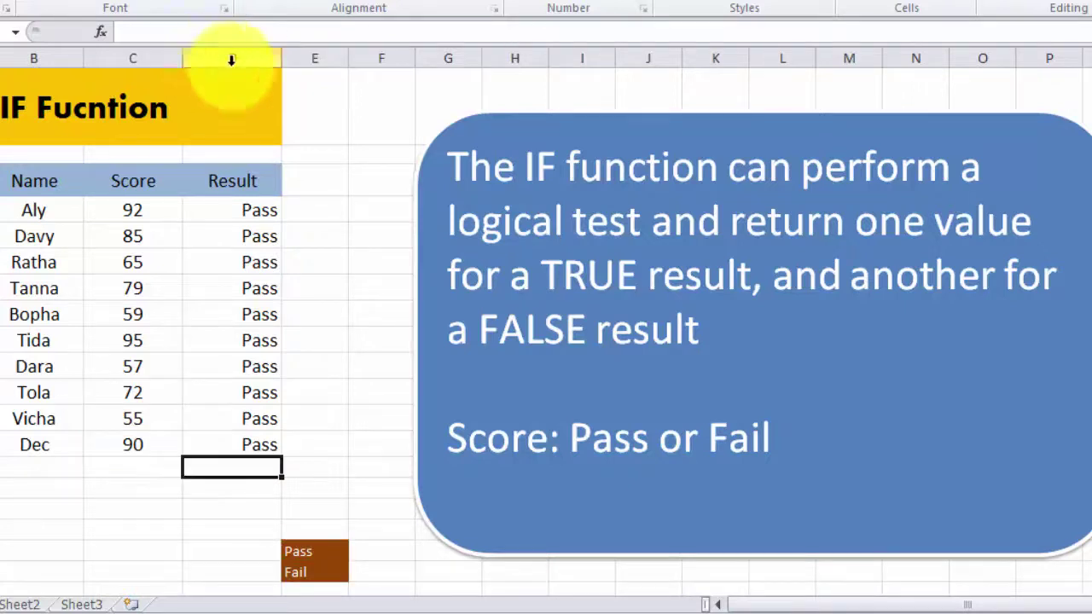
Confirm D4 tests C4>=60 and fill it to D13, so scores 59, 57 and 55 show Fail
click(258, 210)
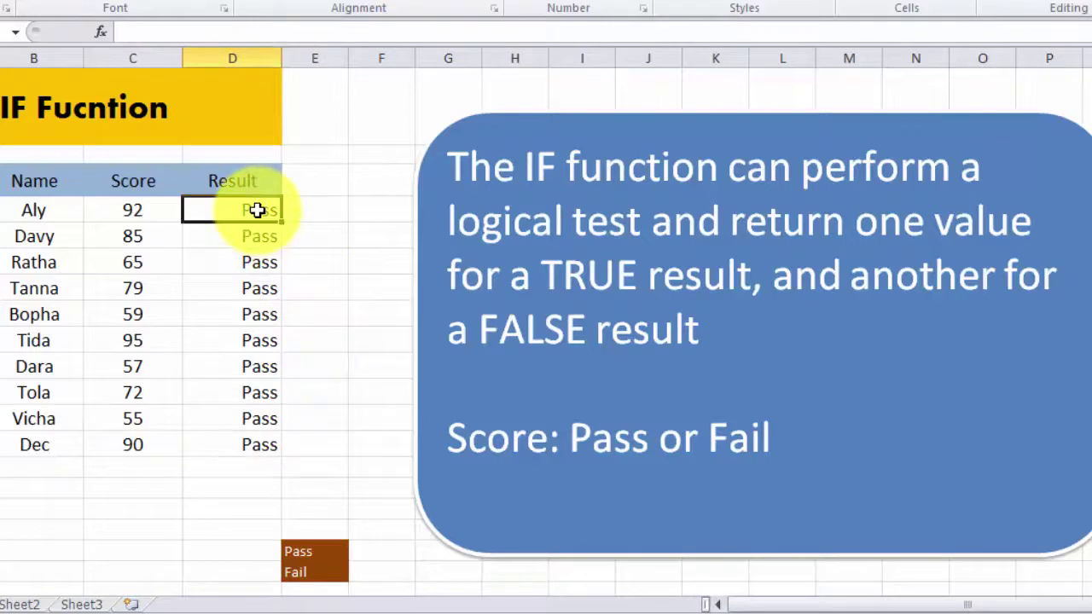
click(162, 32)
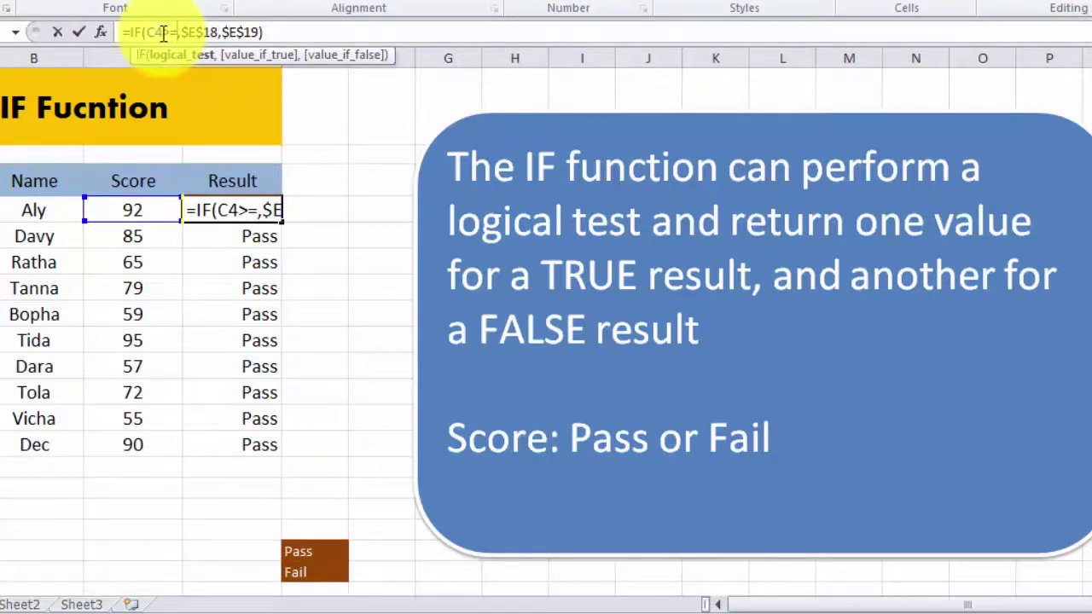
key(Return)
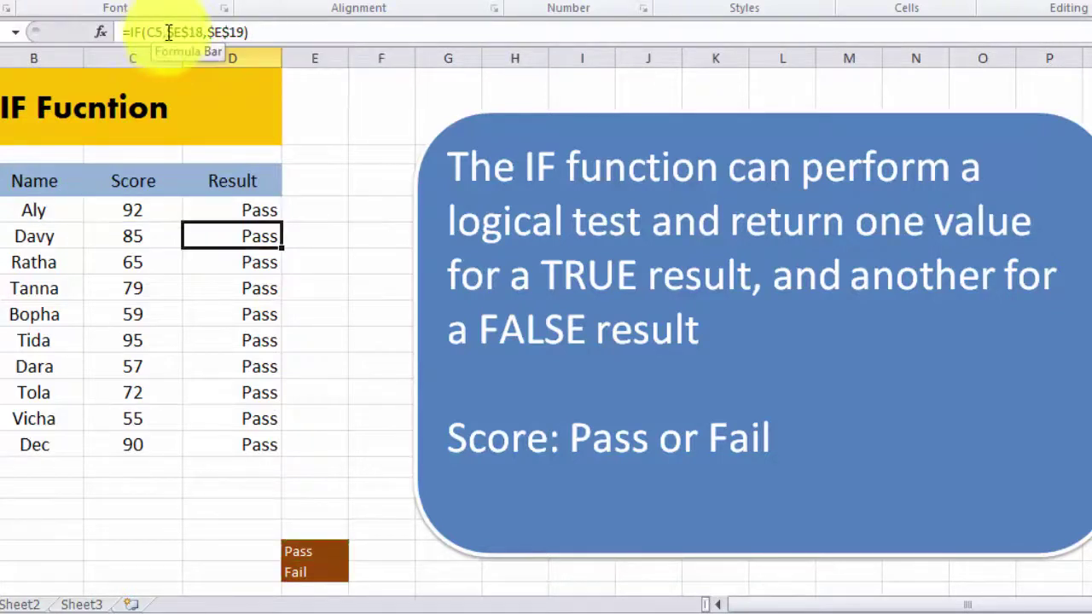
click(169, 32)
click(235, 214)
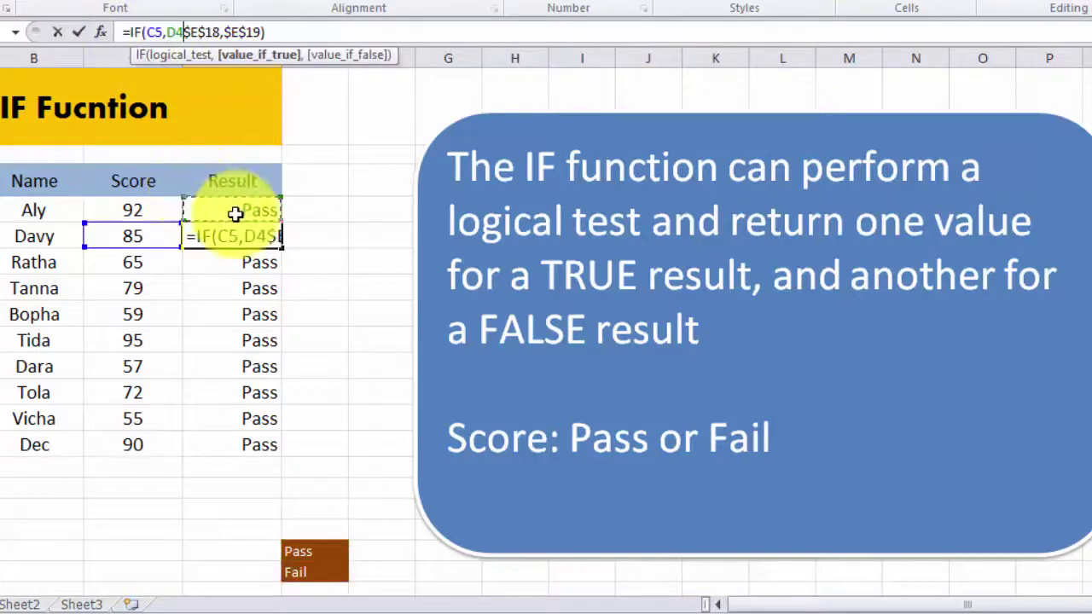
key(Escape)
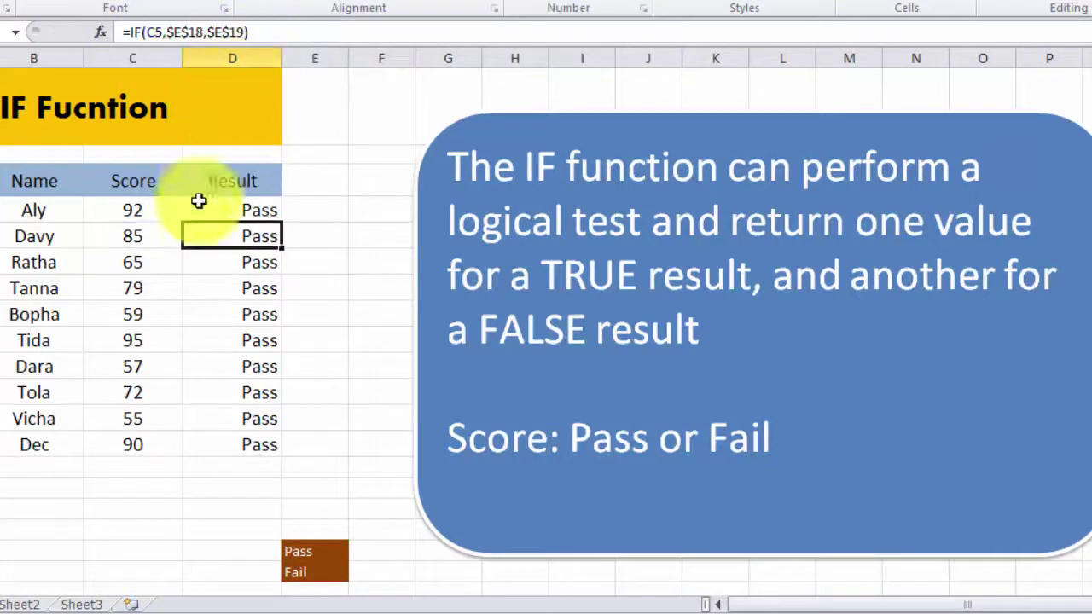
click(224, 211)
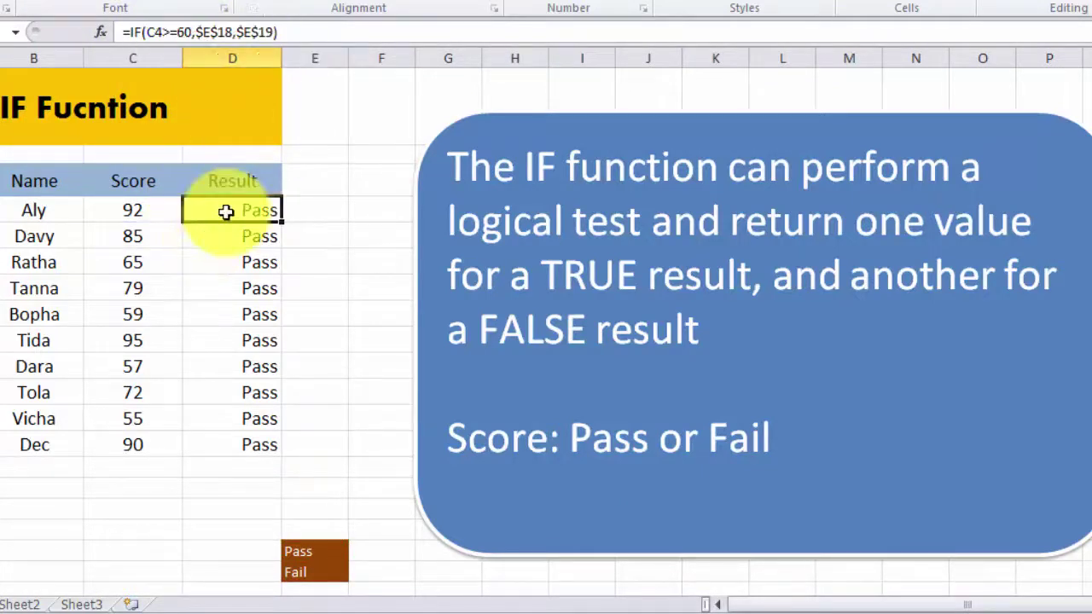
click(283, 33)
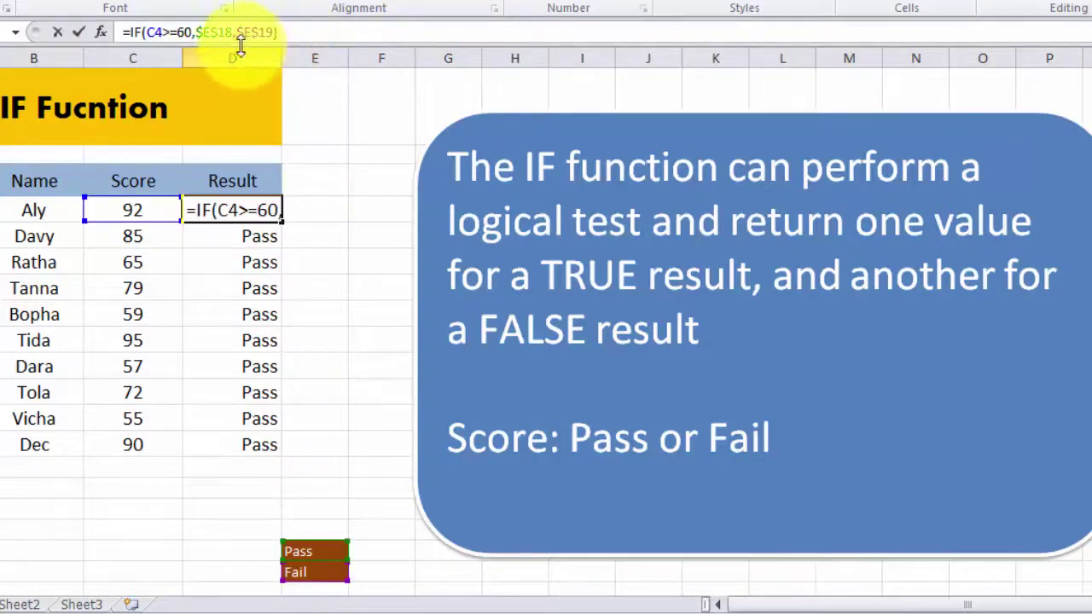
key(Escape)
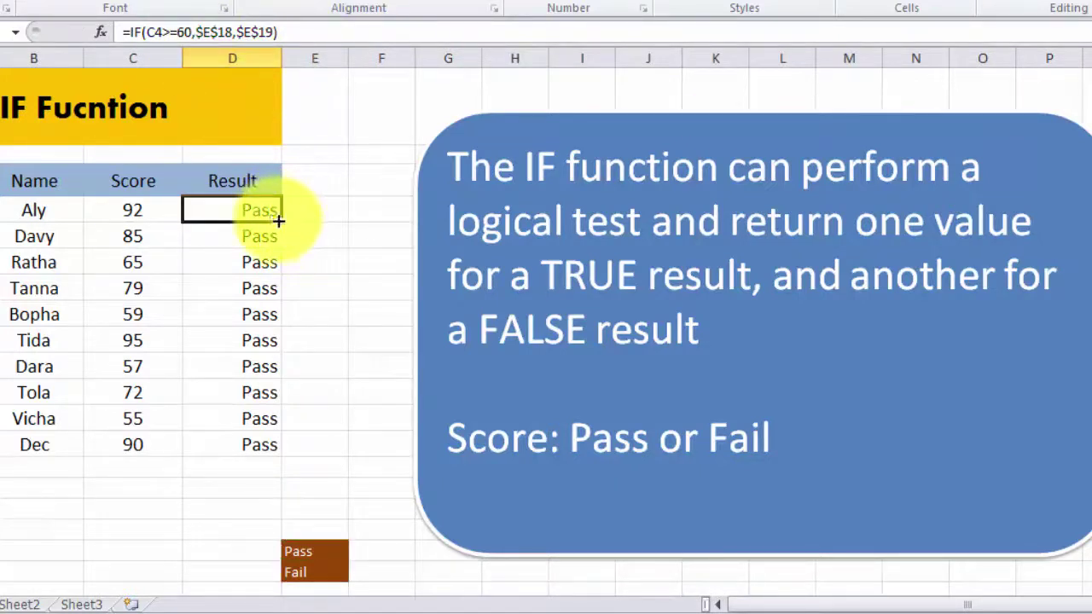
drag(282, 229, 276, 448)
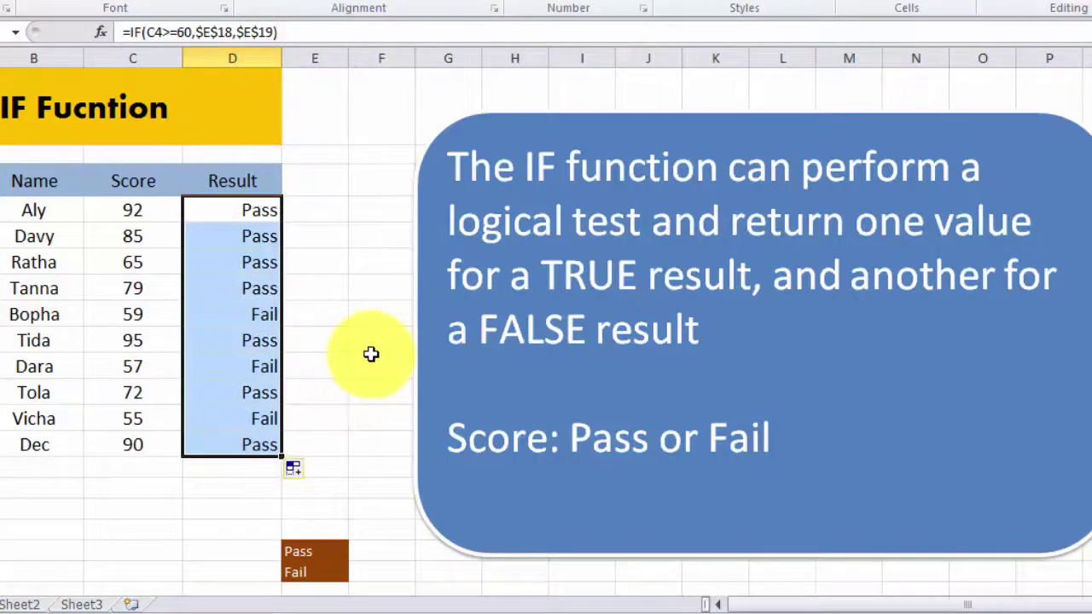
drag(320, 552, 320, 575)
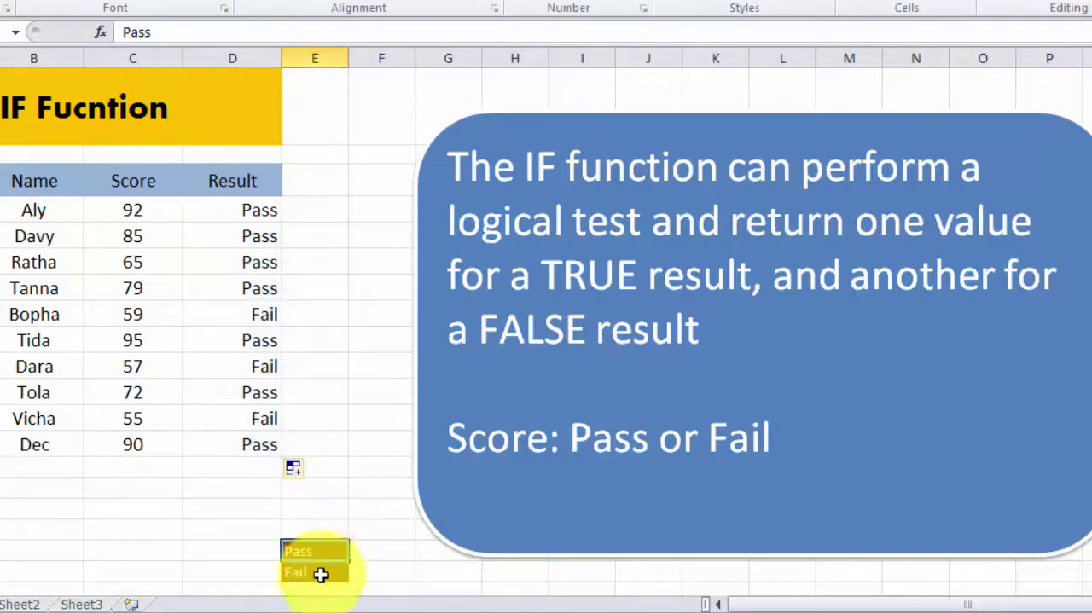
Start an IF function through Insert Function, then abandon it unfinished
click(100, 33)
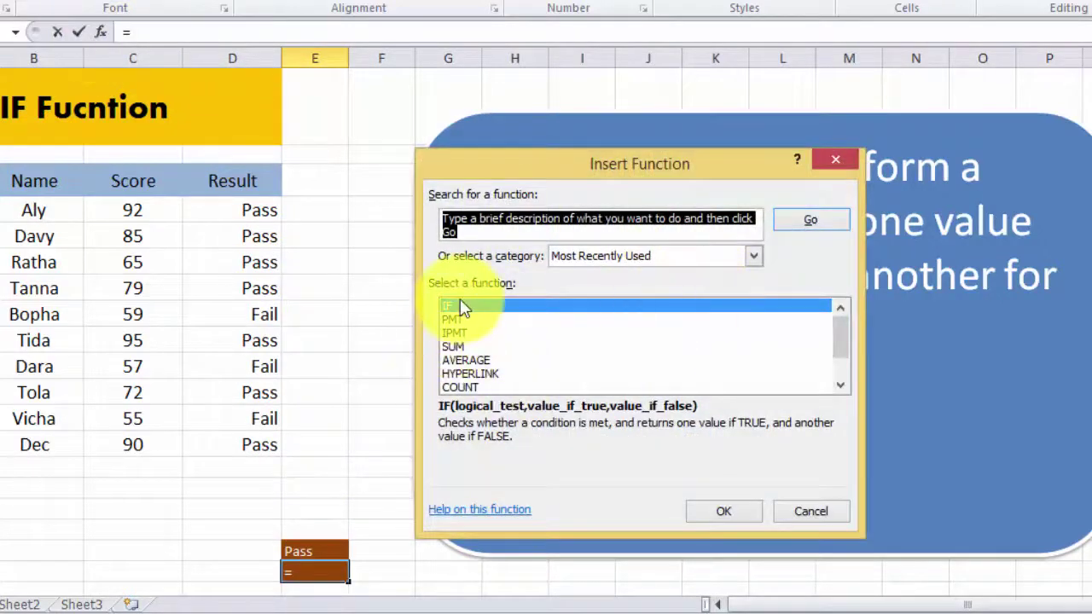
click(463, 309)
double_click(463, 309)
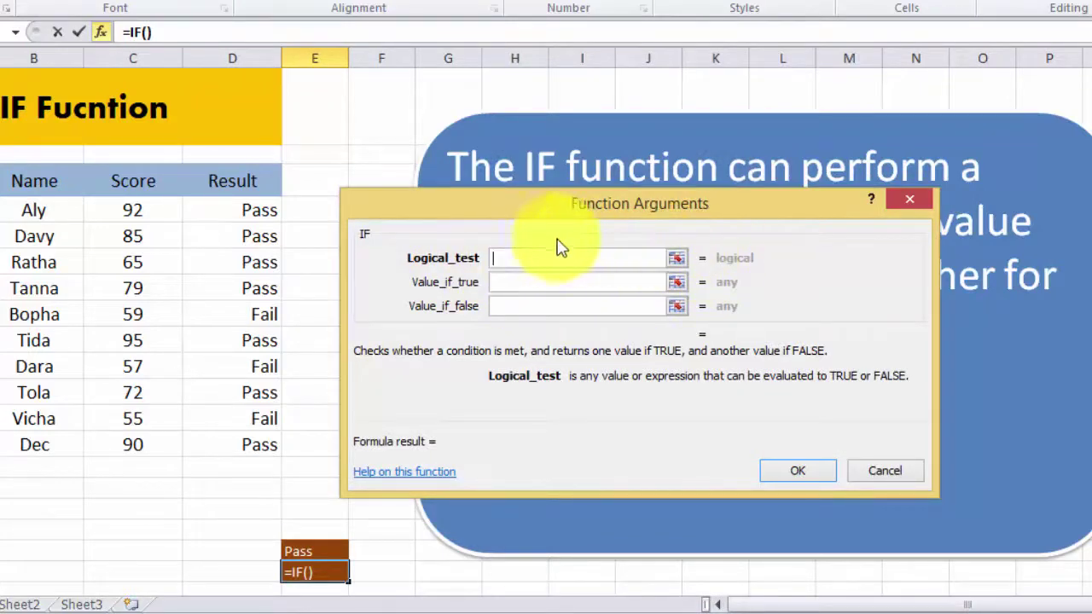
click(887, 477)
Undo the accidental clearing of D20:F21 to restore the Pass and Fail labels
drag(384, 569, 273, 547)
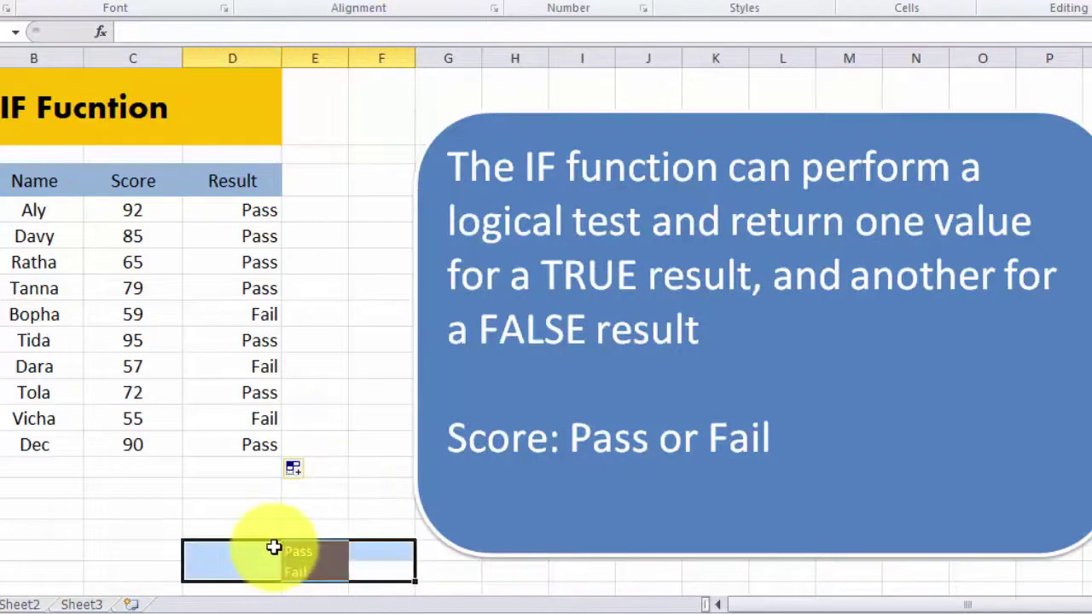
key(Delete)
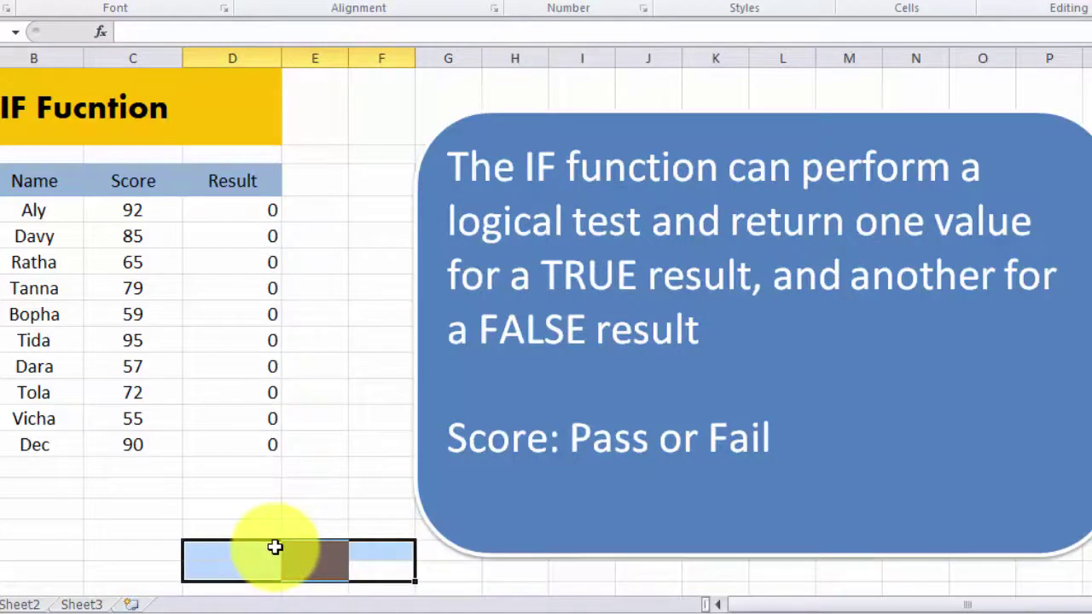
key(ctrl+z)
Select the Result cells D4:D13 for Aly through Dec
click(324, 509)
click(271, 489)
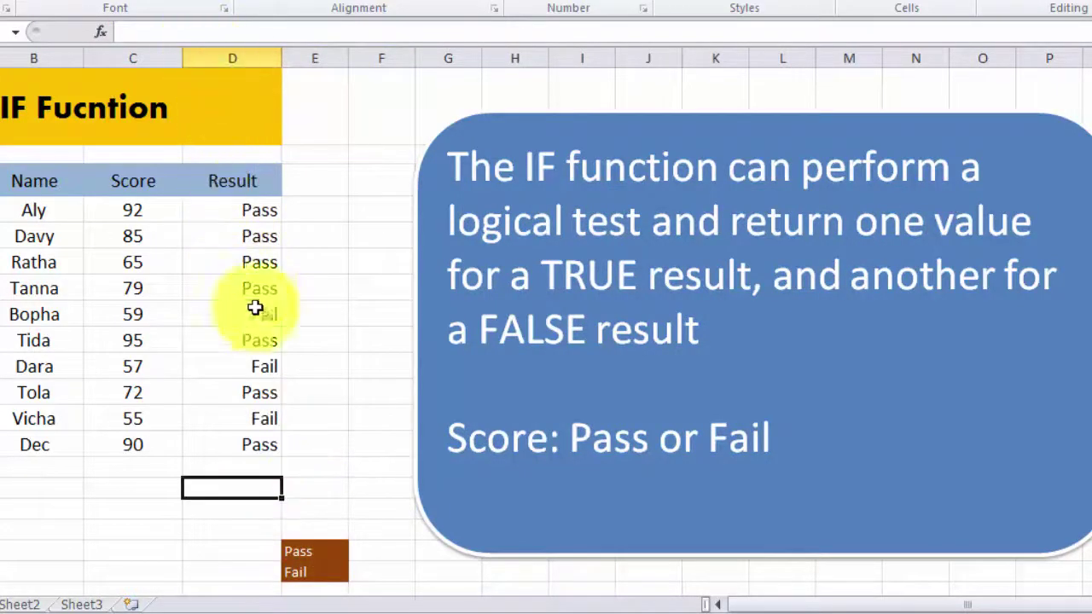
drag(247, 212, 260, 428)
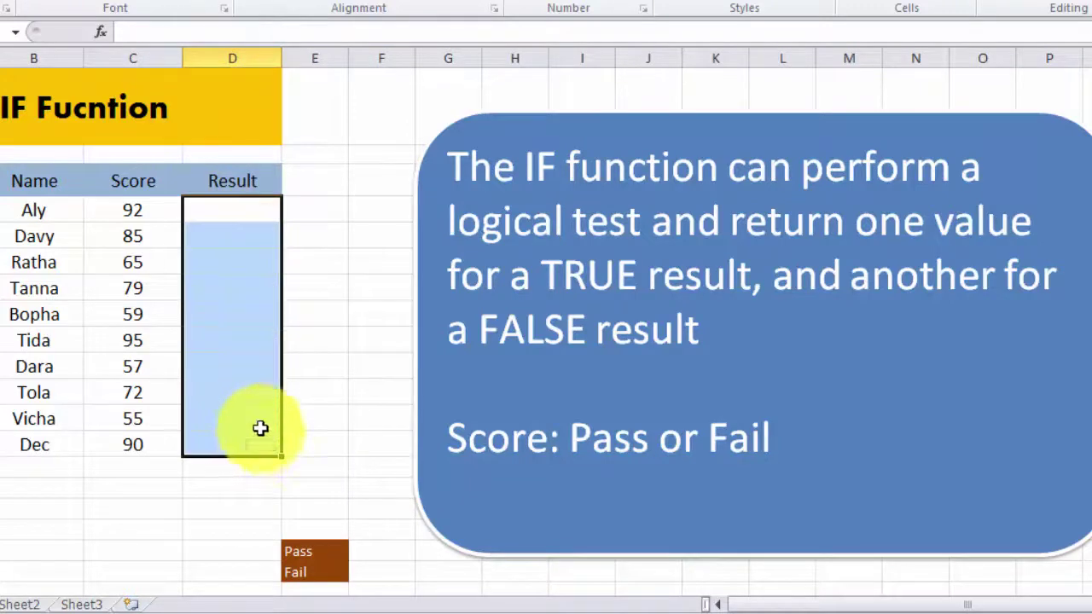
In D4, insert an IF function testing Aly's score with C4>=60
click(248, 488)
click(248, 212)
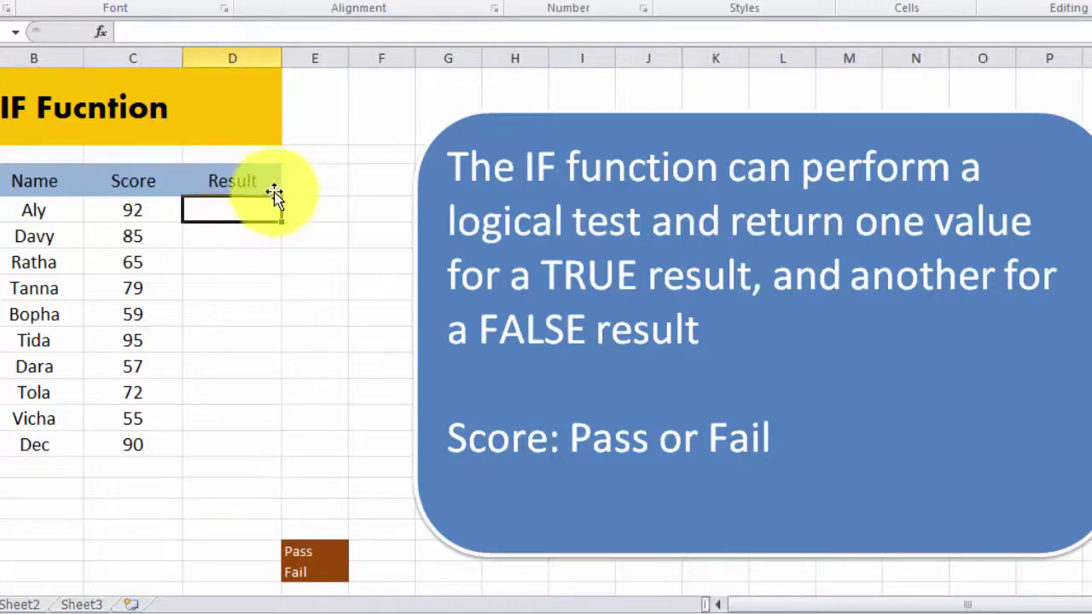
click(100, 32)
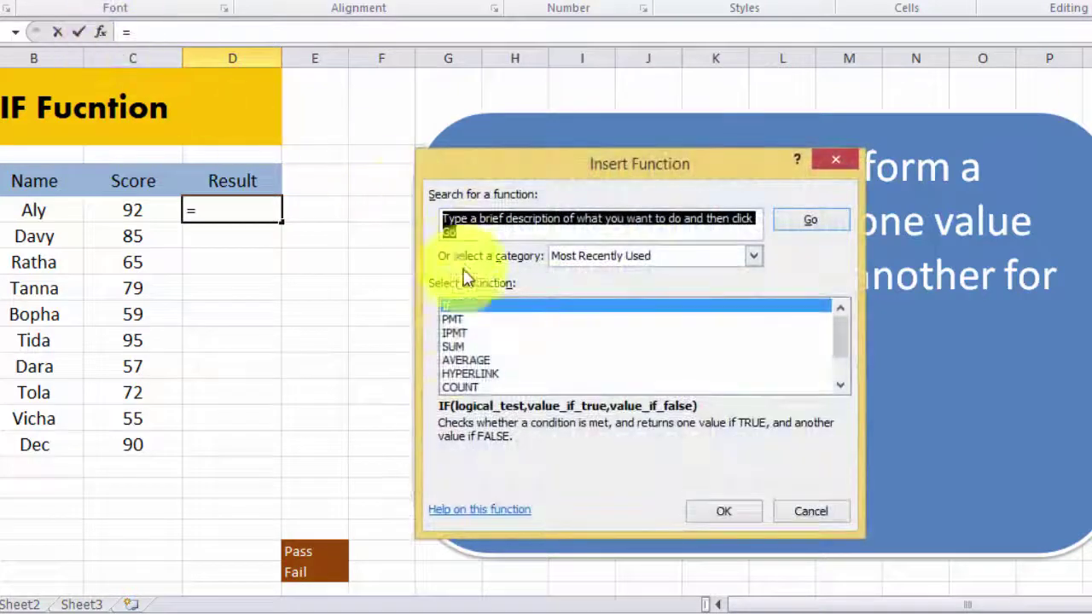
double_click(454, 308)
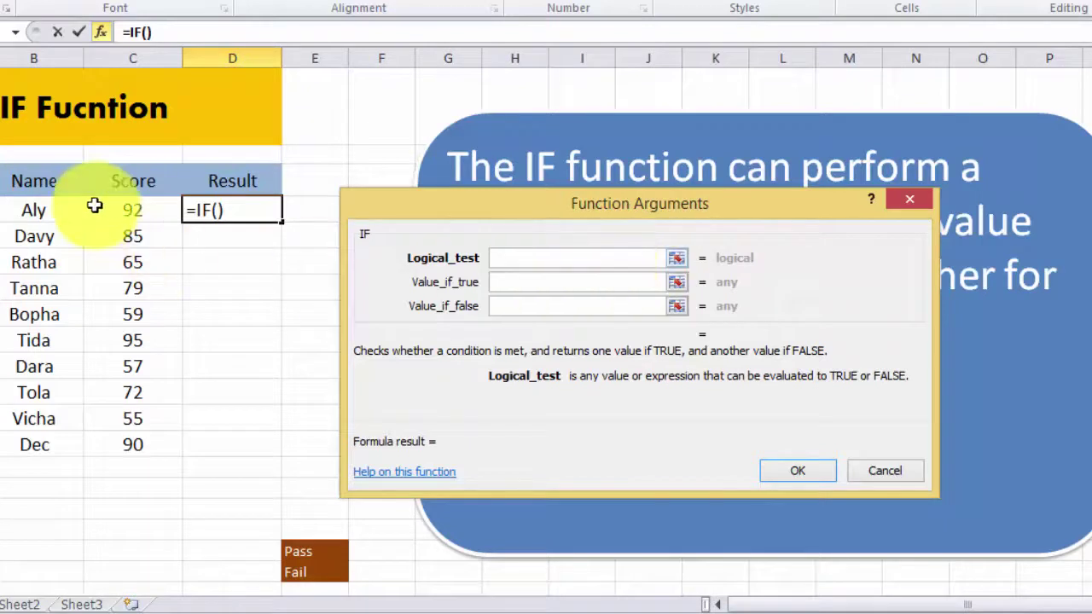
click(147, 215)
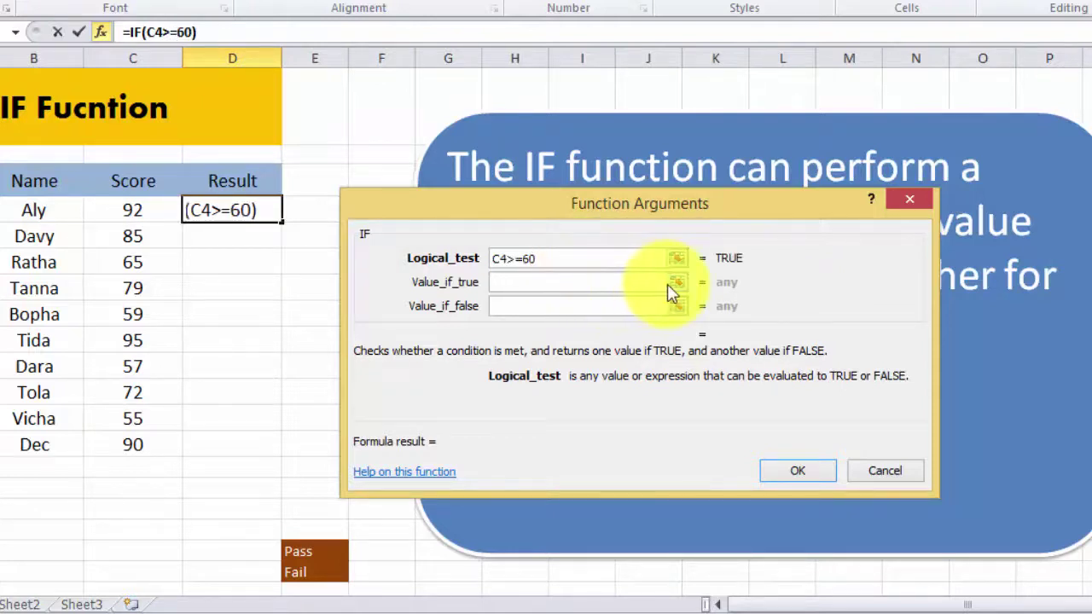
key(Tab)
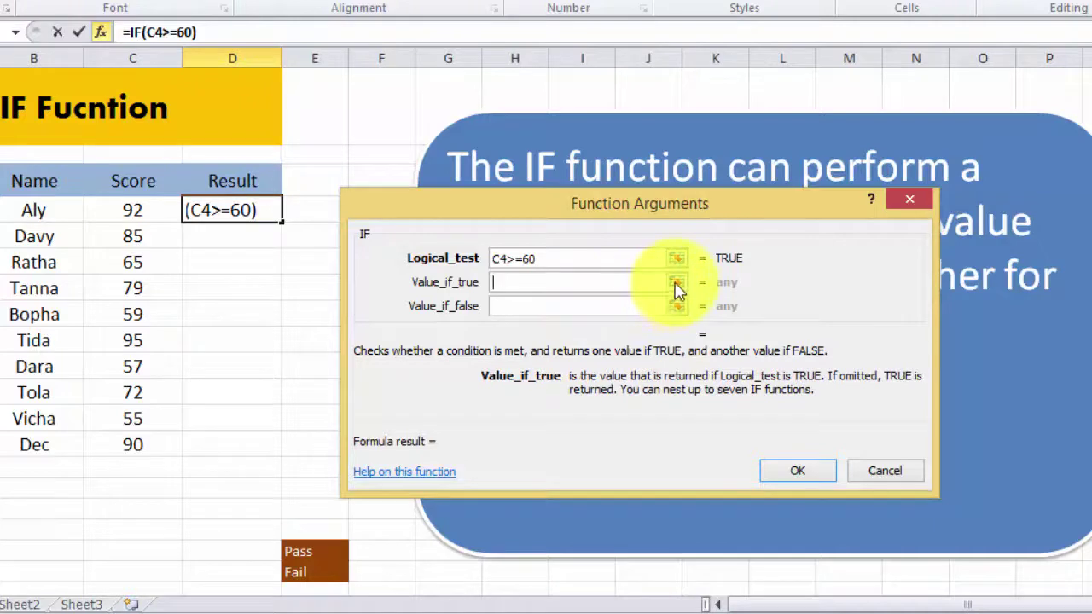
Set the IF results to absolute $E$18 if true and E19 if false
click(676, 284)
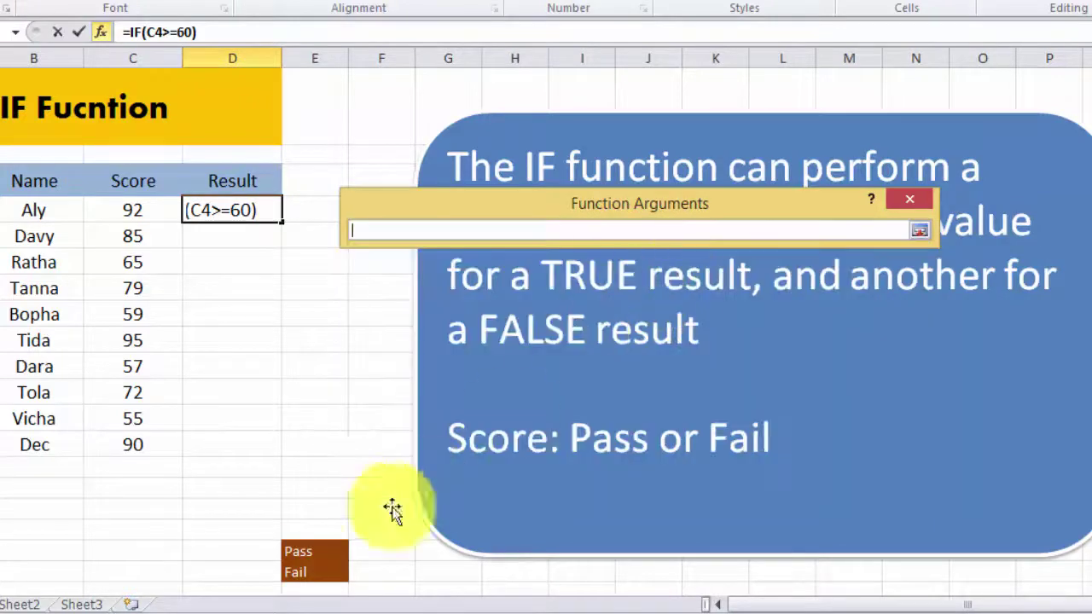
key(F4)
click(920, 231)
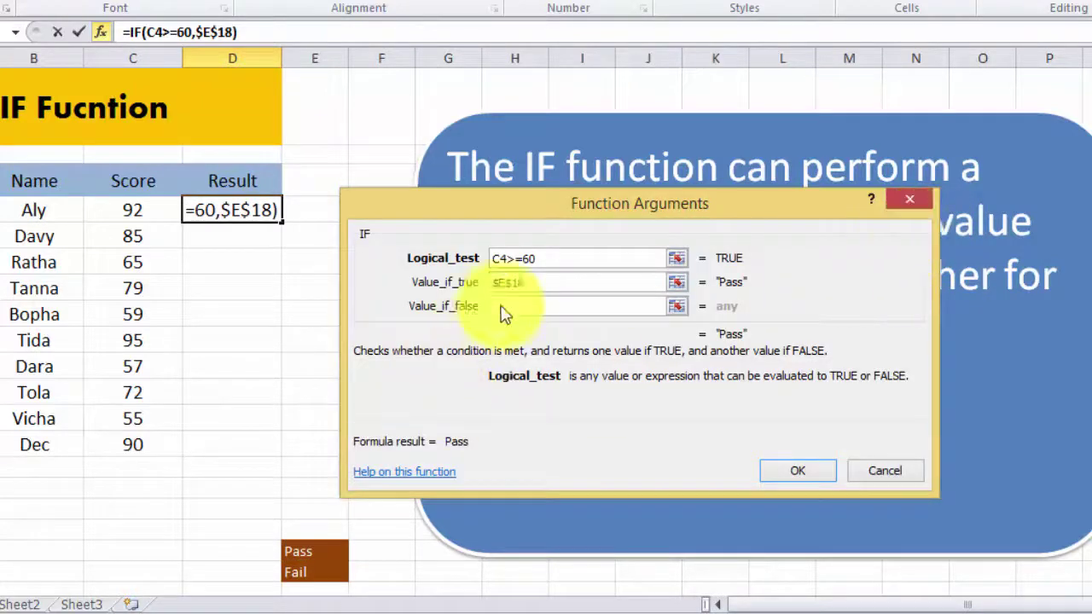
click(538, 307)
click(673, 307)
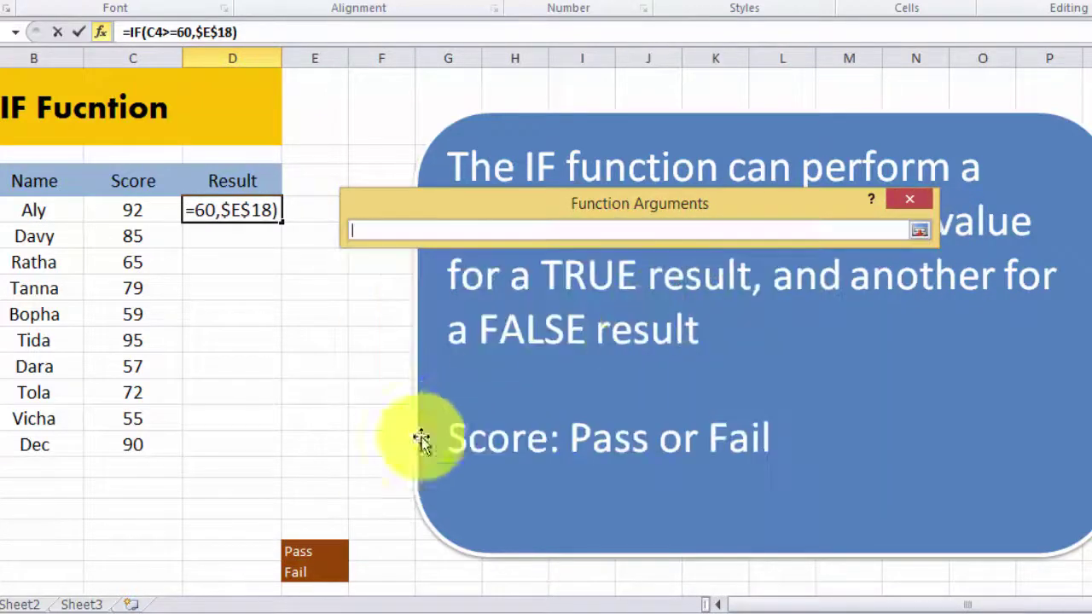
click(305, 575)
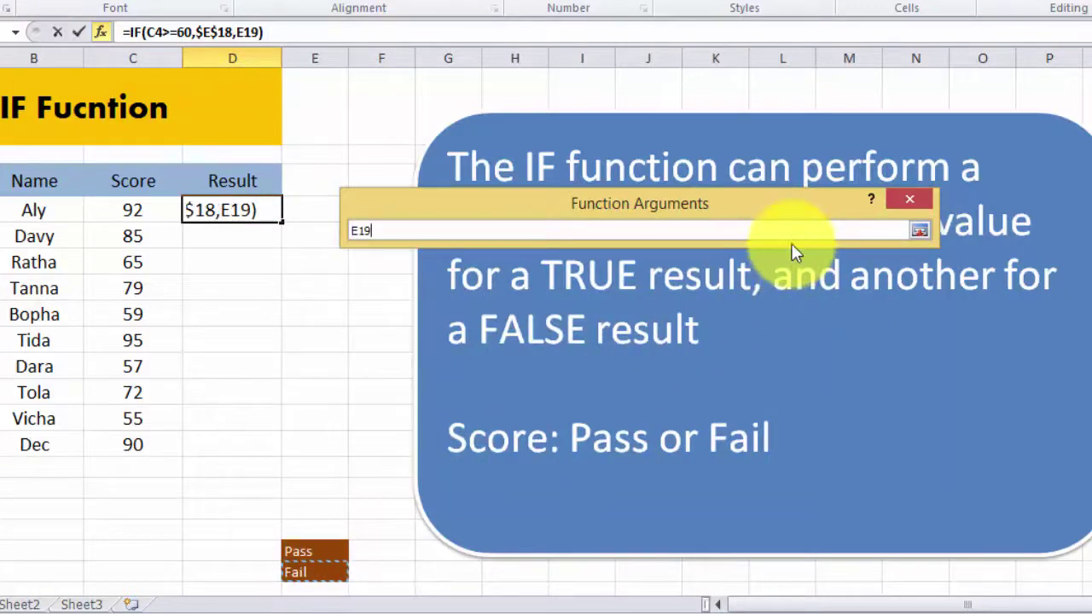
click(920, 231)
Confirm Aly's IF formula and fill it down from D4 to D13
click(781, 472)
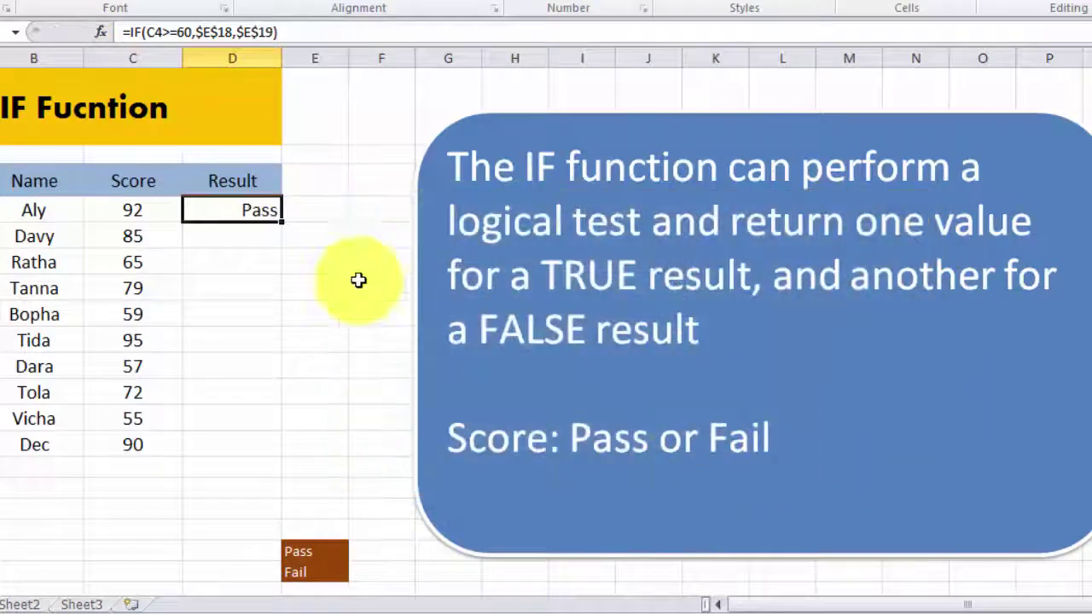
drag(282, 223, 282, 454)
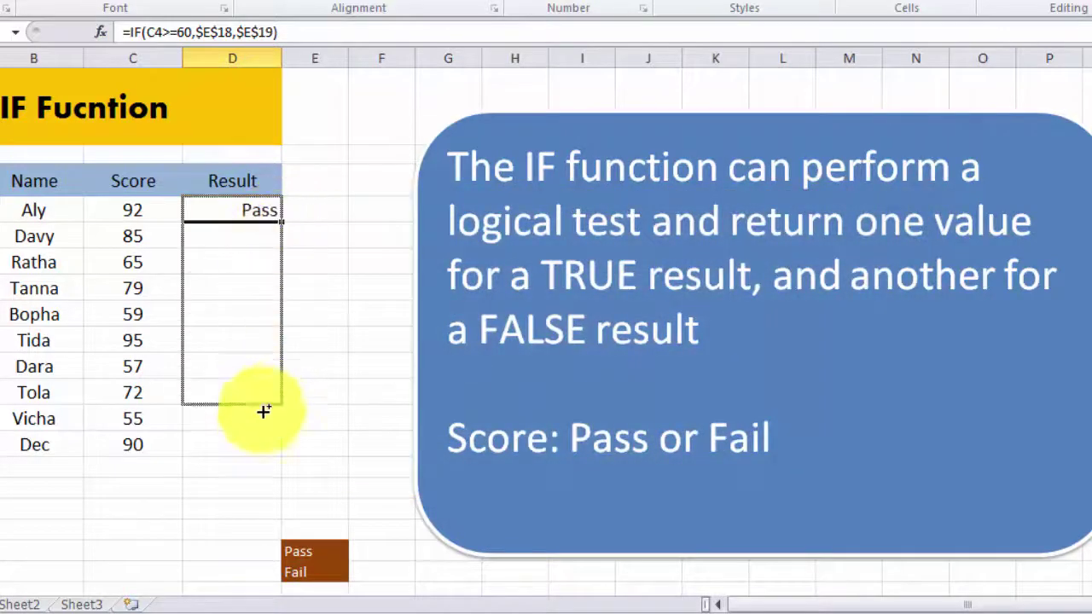
click(340, 343)
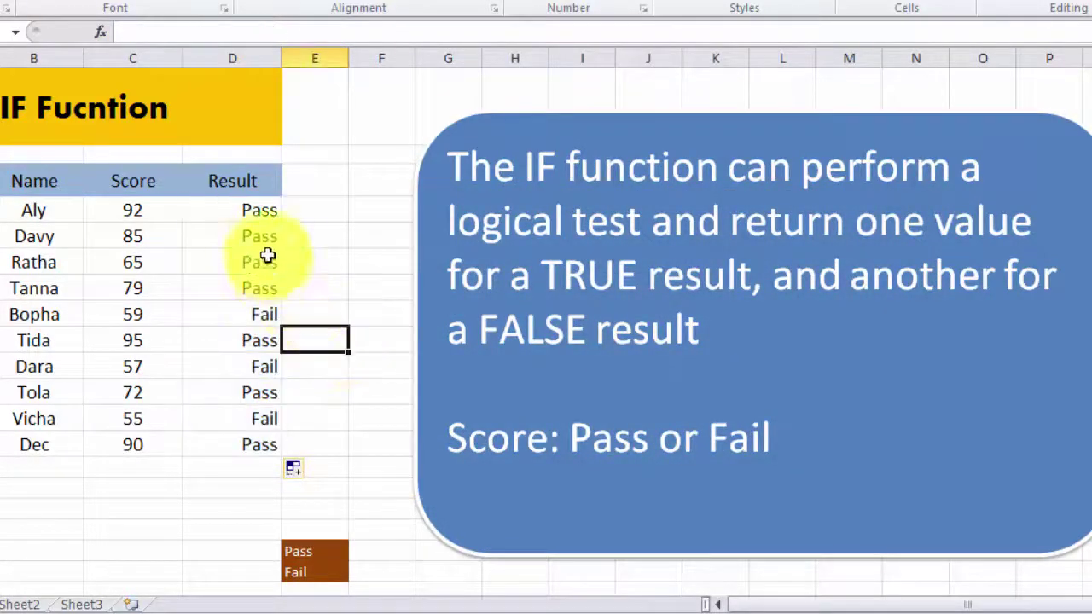
drag(244, 212, 243, 451)
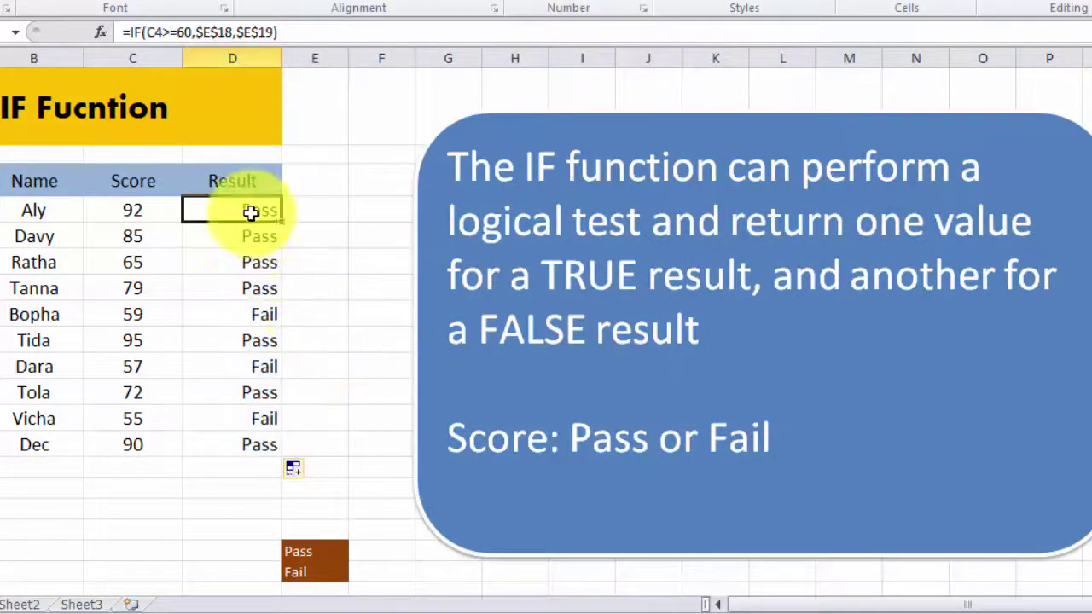
Leave the fill colour unchanged and reselect D4 to check its formula
click(198, 12)
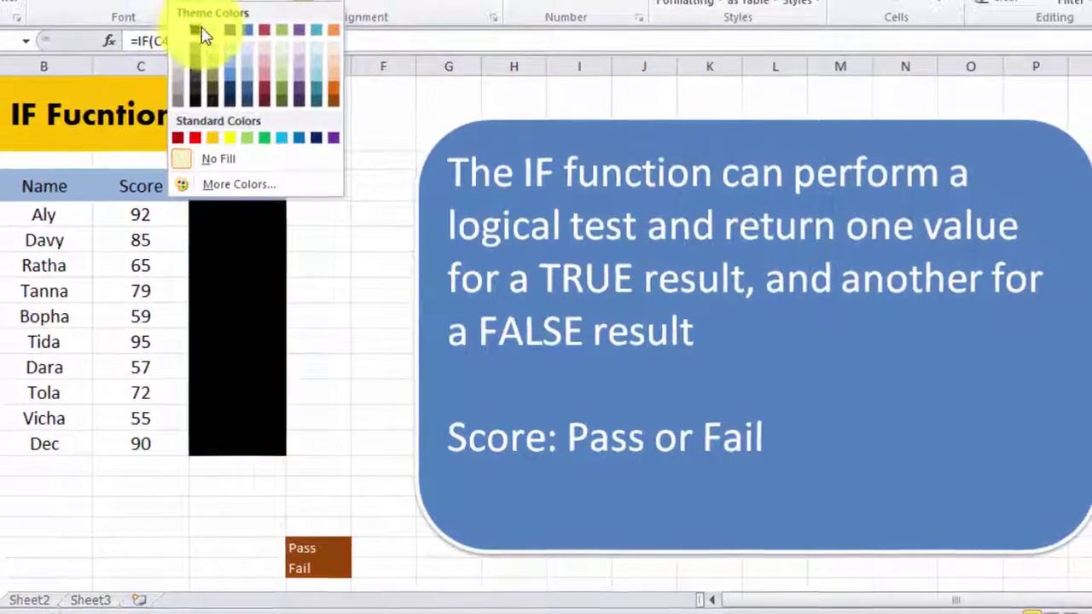
click(320, 220)
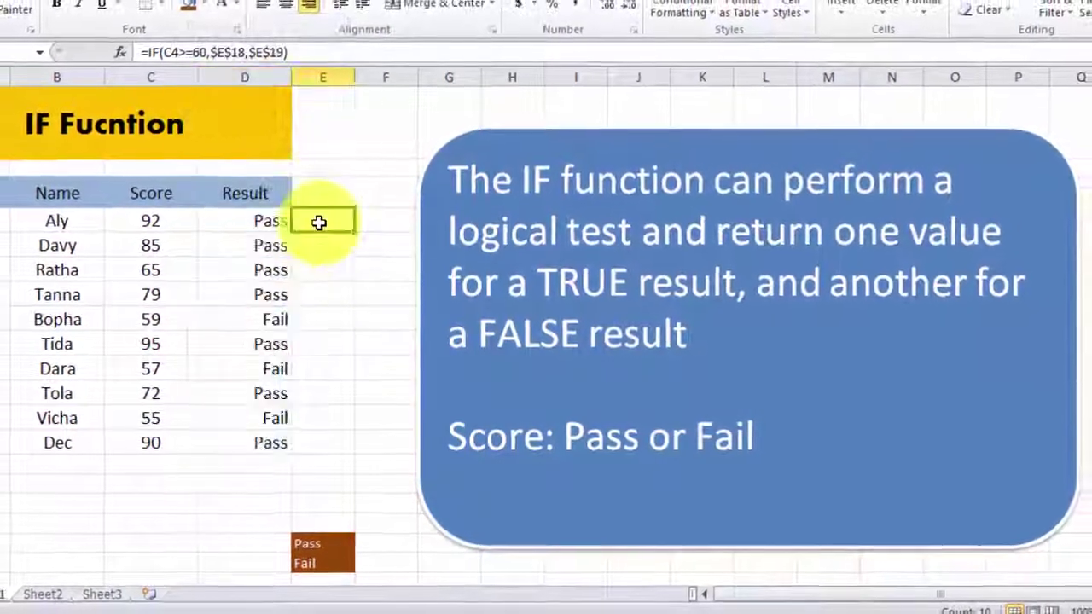
click(333, 318)
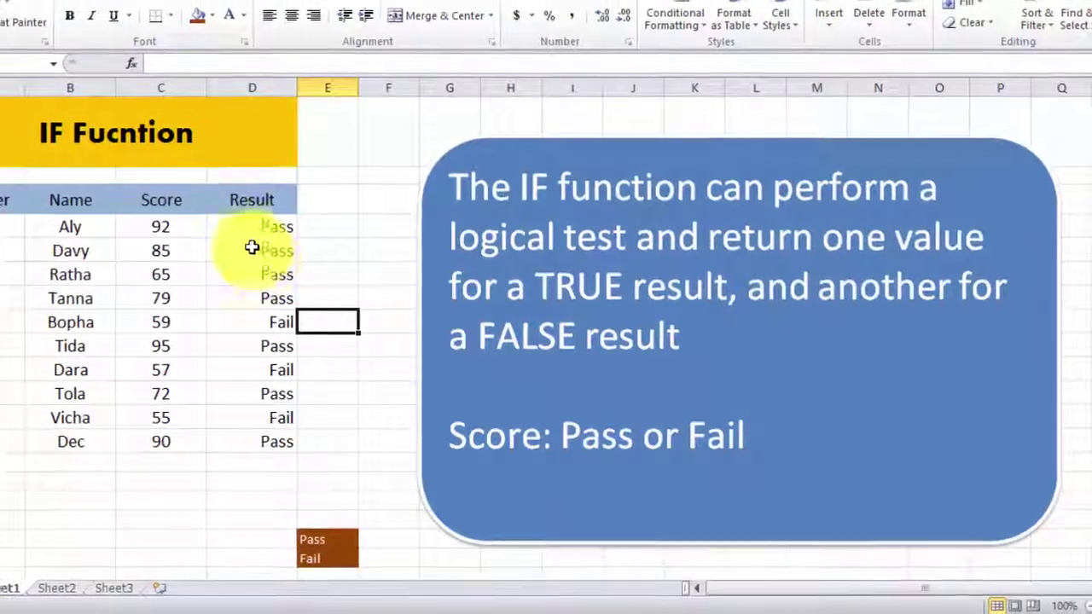
click(254, 226)
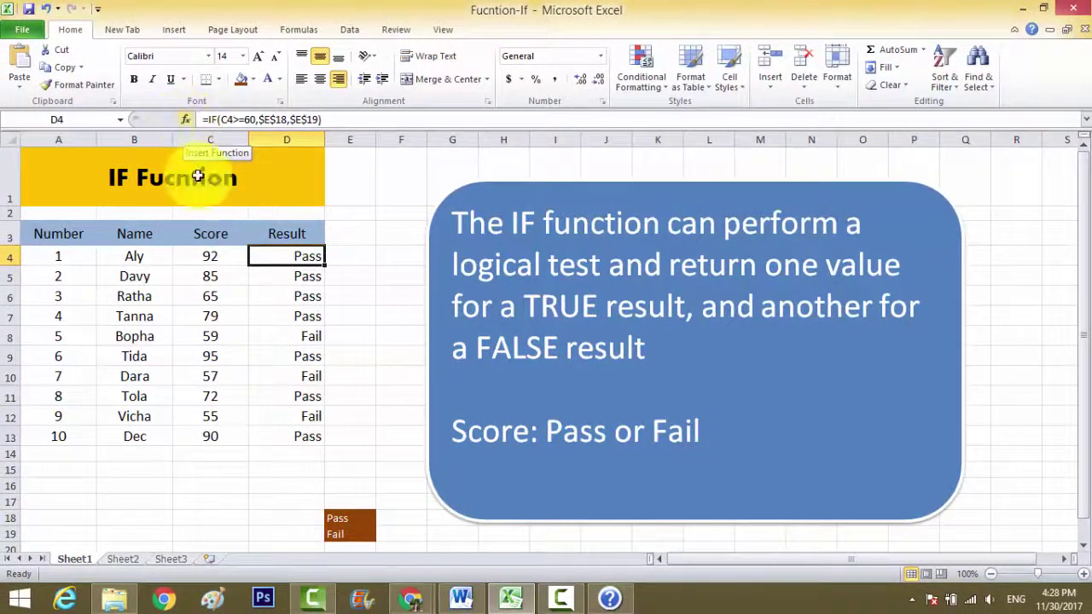
click(351, 449)
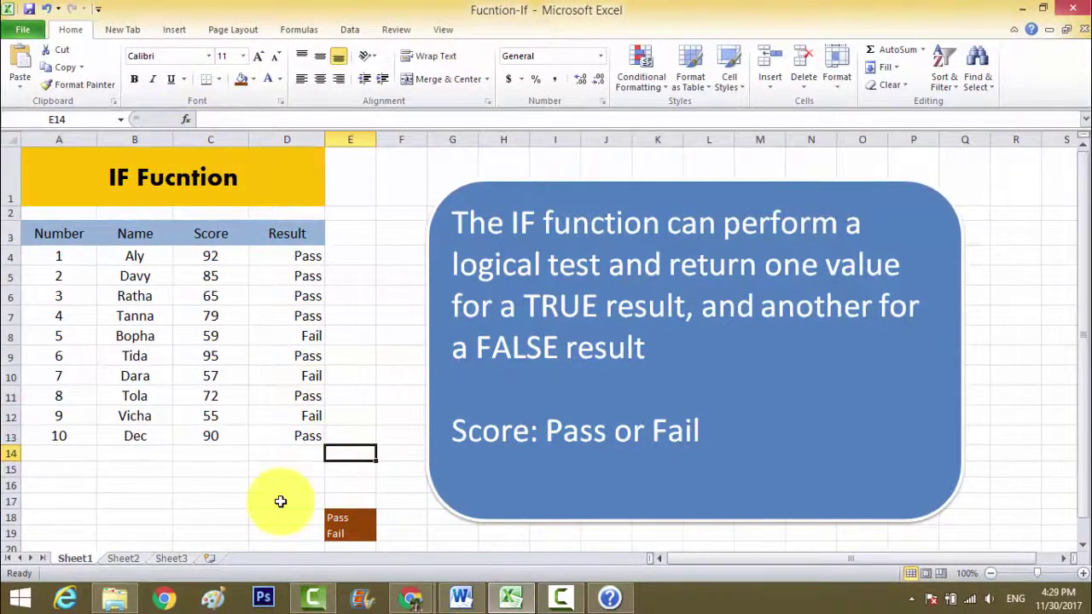